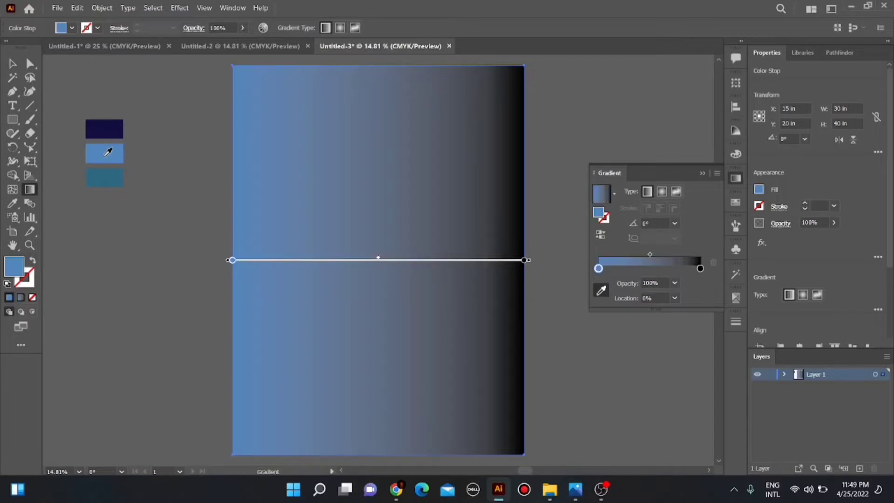
- Recolor the end stop of the rectangle's linear gradient with the teal sampled from the reference swatches
{"action": "double_click", "coordinate": [700, 268]}
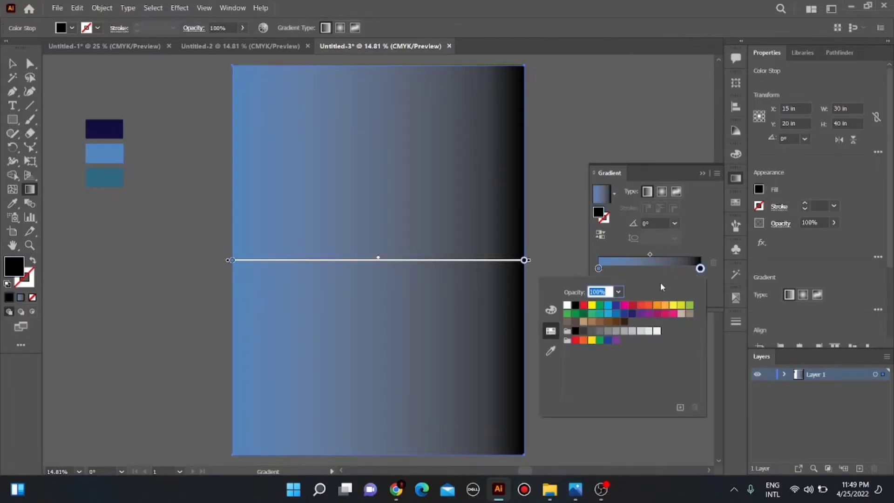
{"action": "left_click", "coordinate": [552, 350]}
{"action": "left_click", "coordinate": [122, 179]}
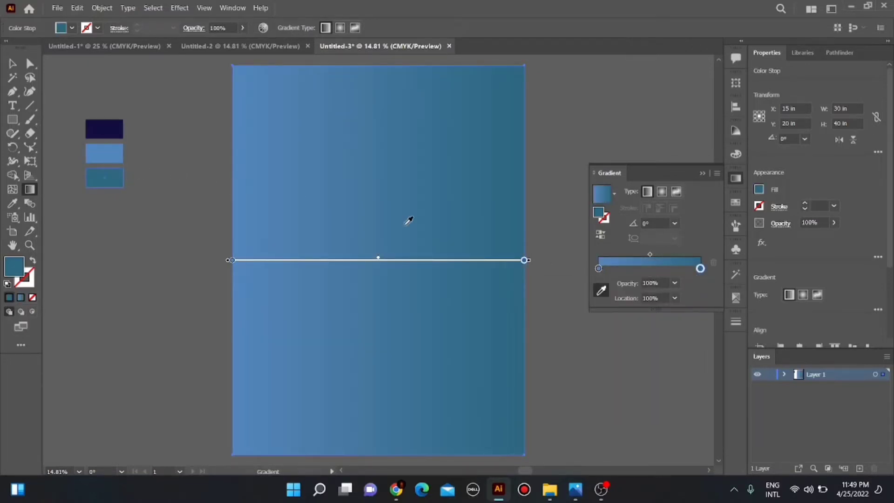
- Try purple and magenta swatches for the gradient's end stop, then redraw the gradient vertically across the rectangle
{"action": "double_click", "coordinate": [700, 268]}
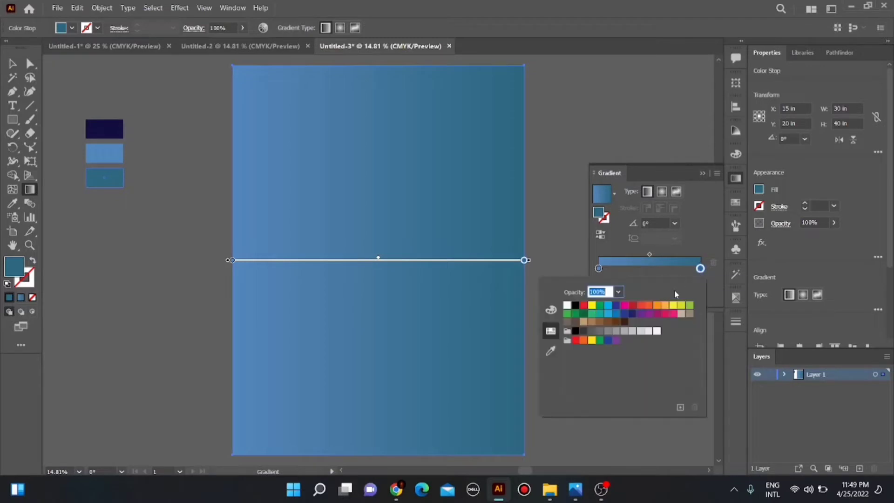
{"action": "left_click", "coordinate": [623, 313]}
{"action": "left_click", "coordinate": [631, 313]}
{"action": "left_click", "coordinate": [640, 314]}
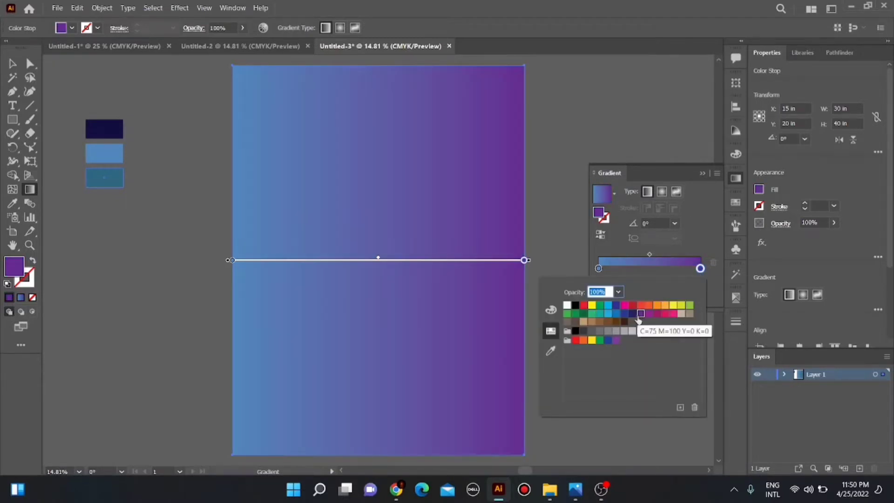
{"action": "left_click", "coordinate": [648, 313]}
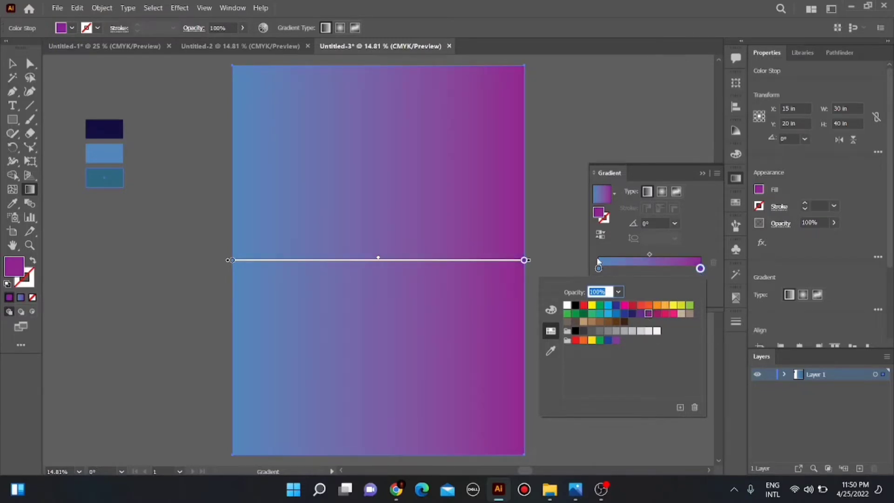
{"action": "mouse_move", "coordinate": [391, 61]}
{"action": "left_mouse_down"}
{"action": "mouse_move", "coordinate": [389, 406]}
{"action": "mouse_move", "coordinate": [387, 415]}
{"action": "mouse_move", "coordinate": [343, 405]}
{"action": "mouse_move", "coordinate": [373, 421]}
{"action": "left_mouse_up"}
- Convert the rectangle's fill to a freeform gradient and move its upper navy and teal points lower, near the side edges
{"action": "scroll", "coordinate": [391, 386], "scroll_direction": "up", "scroll_amount": 3}
{"action": "left_click", "coordinate": [677, 192]}
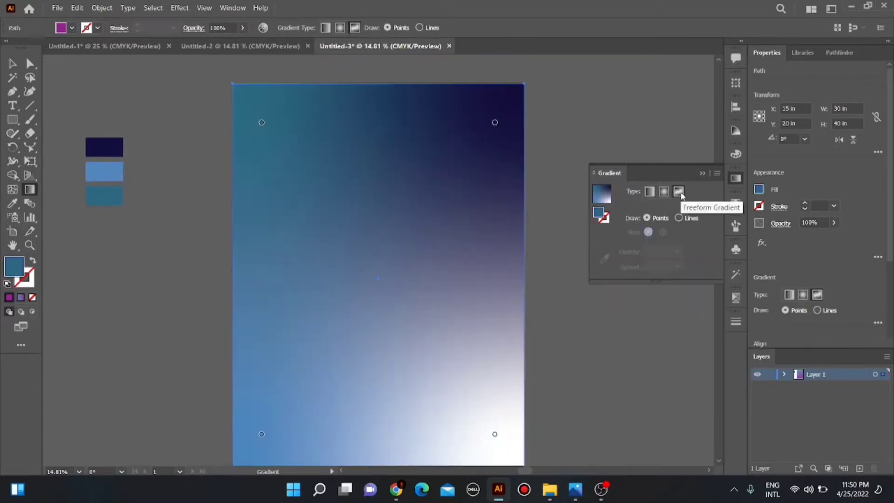
{"action": "left_click_drag", "start_coordinate": [261, 124], "coordinate": [353, 161]}
{"action": "scroll", "coordinate": [468, 112], "scroll_direction": "down", "scroll_amount": 1}
{"action": "left_click_drag", "start_coordinate": [495, 106], "coordinate": [511, 182]}
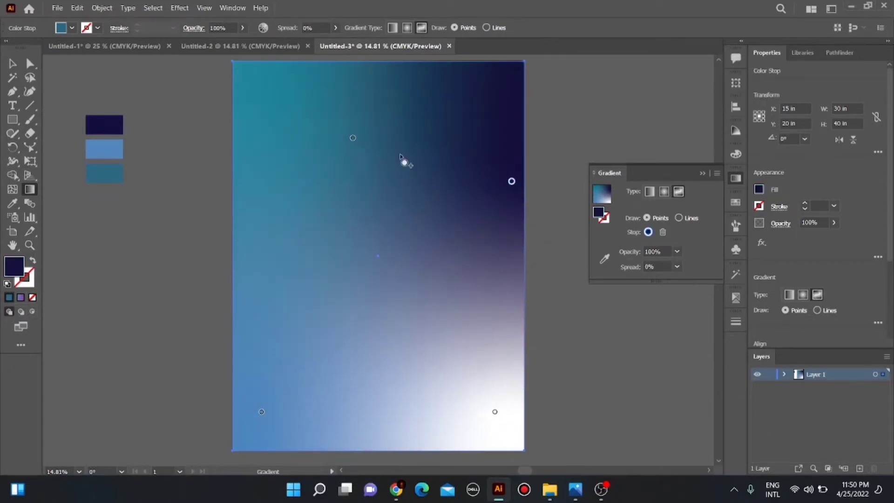
{"action": "left_click_drag", "start_coordinate": [353, 138], "coordinate": [255, 208]}
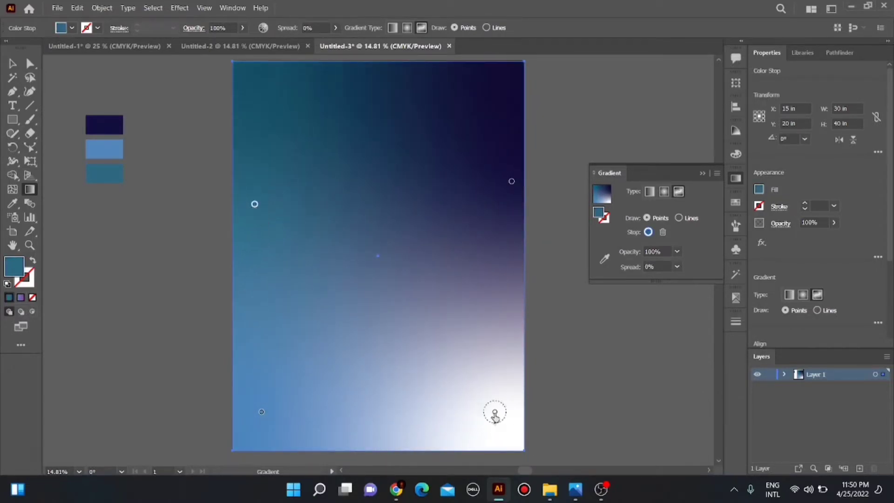
- Remove the white color point near the rectangle's lower-right corner from the freeform gradient
{"action": "left_click_drag", "start_coordinate": [492, 413], "coordinate": [482, 395]}
{"action": "scroll", "coordinate": [537, 434], "scroll_direction": "down", "scroll_amount": 1}
{"action": "key", "text": "Delete"}
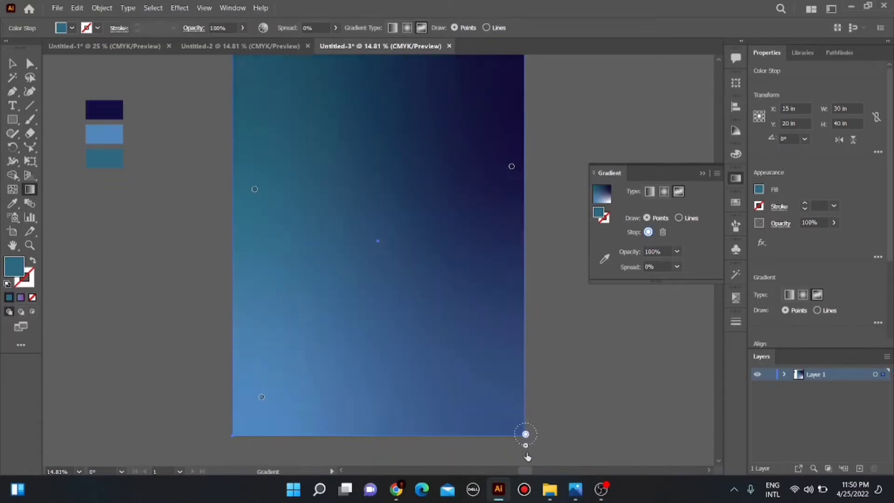
- Shift the navy point slightly inward and the teal point down toward mid-height, then put away the gradient settings
{"action": "scroll", "coordinate": [525, 446], "scroll_direction": "up", "scroll_amount": 2}
{"action": "mouse_move", "coordinate": [511, 201]}
{"action": "left_mouse_down"}
{"action": "mouse_move", "coordinate": [513, 209]}
{"action": "mouse_move", "coordinate": [497, 204]}
{"action": "mouse_move", "coordinate": [499, 194]}
{"action": "left_mouse_up"}
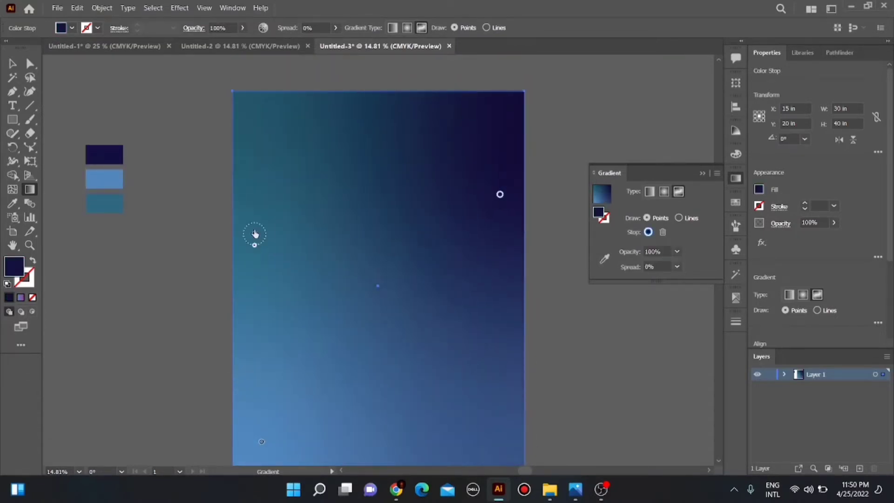
{"action": "left_click_drag", "start_coordinate": [255, 234], "coordinate": [285, 290]}
{"action": "scroll", "coordinate": [277, 269], "scroll_direction": "down", "scroll_amount": 3}
{"action": "scroll", "coordinate": [277, 265], "scroll_direction": "up", "scroll_amount": 1}
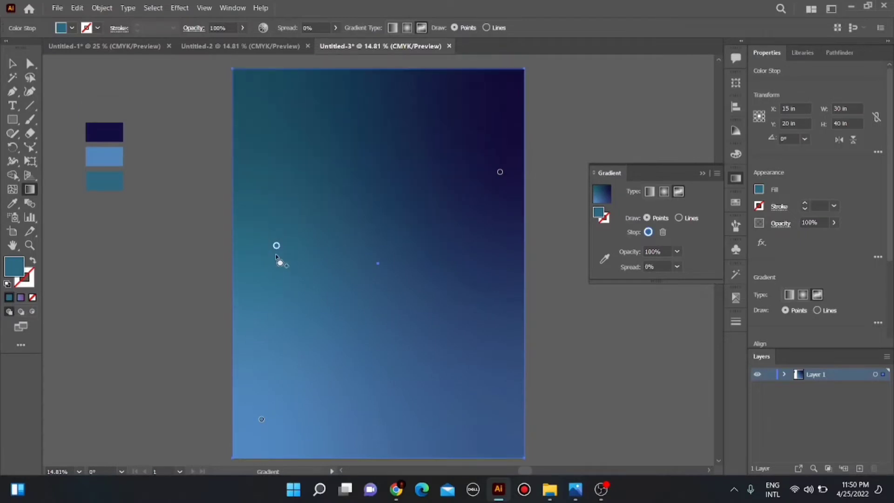
{"action": "left_click_drag", "start_coordinate": [277, 247], "coordinate": [292, 275]}
{"action": "left_click", "coordinate": [702, 174]}
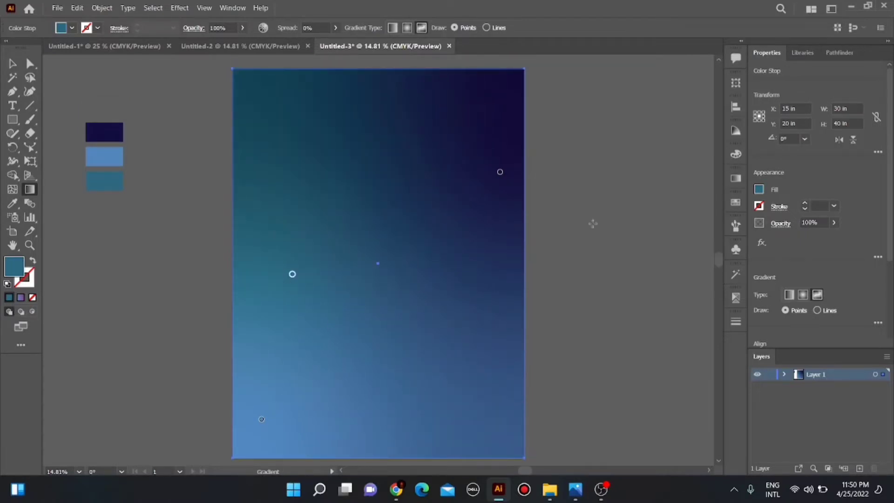
{"action": "scroll", "coordinate": [228, 133], "scroll_direction": "down", "scroll_amount": 1}
- Start a mountain outline with the Pen tool, tracing an uneven slope from the artboard's left edge up to a central peak
{"action": "key", "text": "alt+Tab"}
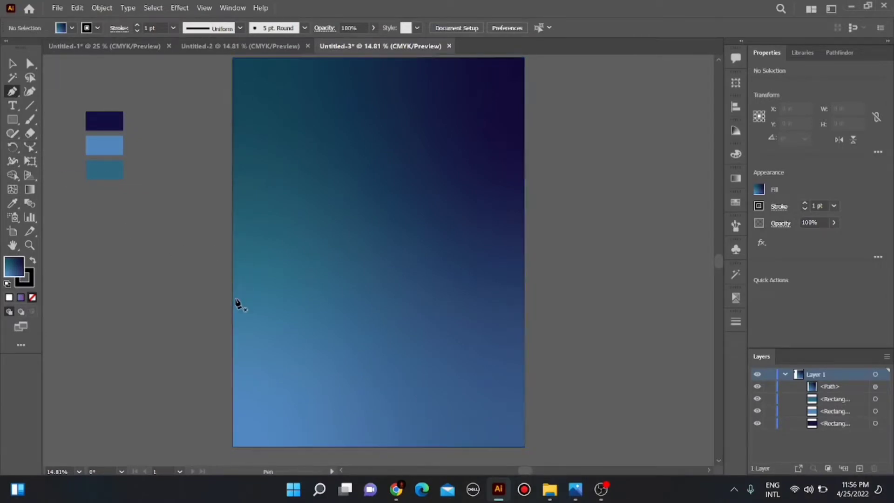
{"action": "left_click", "coordinate": [233, 299]}
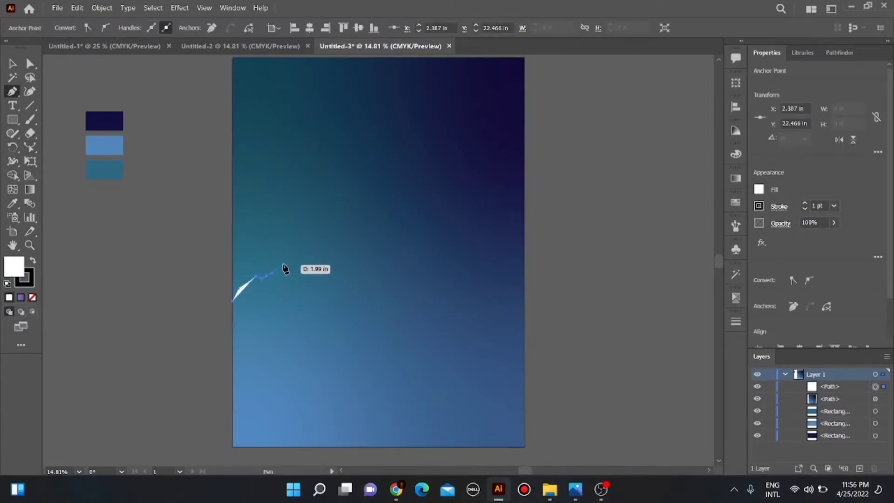
{"action": "left_click", "coordinate": [345, 212]}
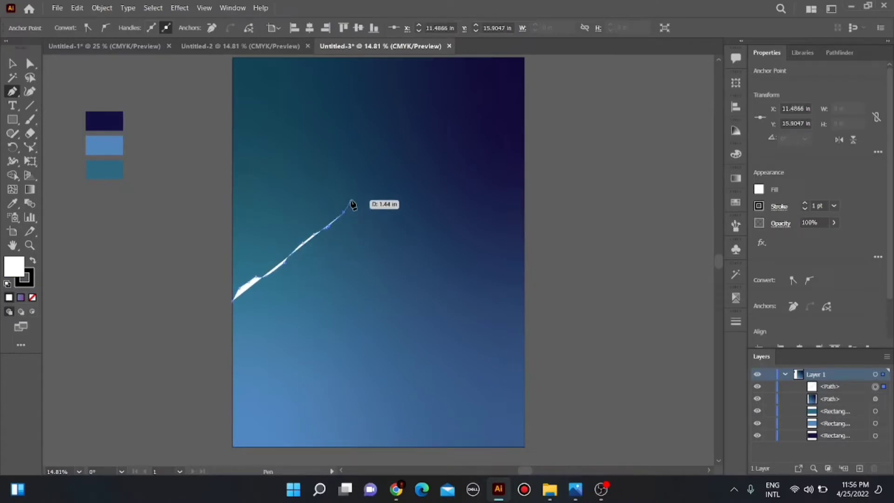
{"action": "left_click", "coordinate": [351, 200]}
{"action": "left_click", "coordinate": [359, 193]}
{"action": "left_click", "coordinate": [368, 184]}
- Trace the mountain's jagged right slope down to the artboard's right edge and close the shape around both bottom corners
{"action": "left_click", "coordinate": [374, 190]}
{"action": "left_click", "coordinate": [378, 190]}
{"action": "left_click", "coordinate": [384, 197]}
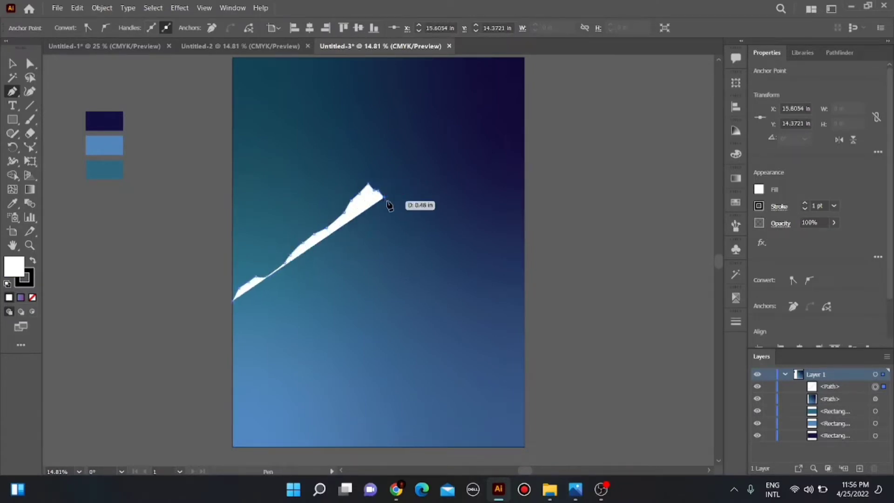
{"action": "left_click", "coordinate": [393, 205]}
{"action": "left_click", "coordinate": [398, 209]}
{"action": "left_click", "coordinate": [399, 219]}
{"action": "left_click", "coordinate": [411, 222]}
{"action": "left_click", "coordinate": [416, 223]}
{"action": "left_click", "coordinate": [422, 231]}
{"action": "left_click", "coordinate": [429, 235]}
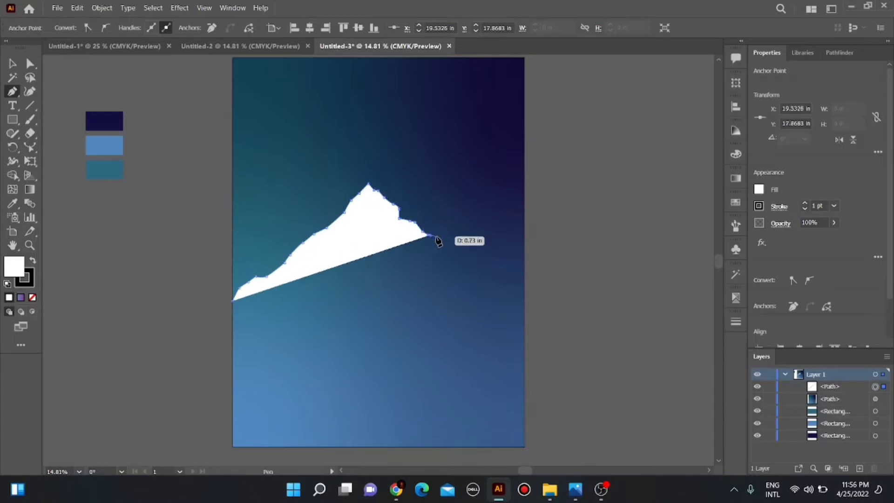
{"action": "left_click", "coordinate": [436, 237]}
{"action": "left_click", "coordinate": [440, 245]}
{"action": "left_click", "coordinate": [452, 252]}
{"action": "left_click", "coordinate": [463, 256]}
{"action": "left_click", "coordinate": [466, 264]}
{"action": "left_click", "coordinate": [476, 271]}
{"action": "left_click", "coordinate": [487, 275]}
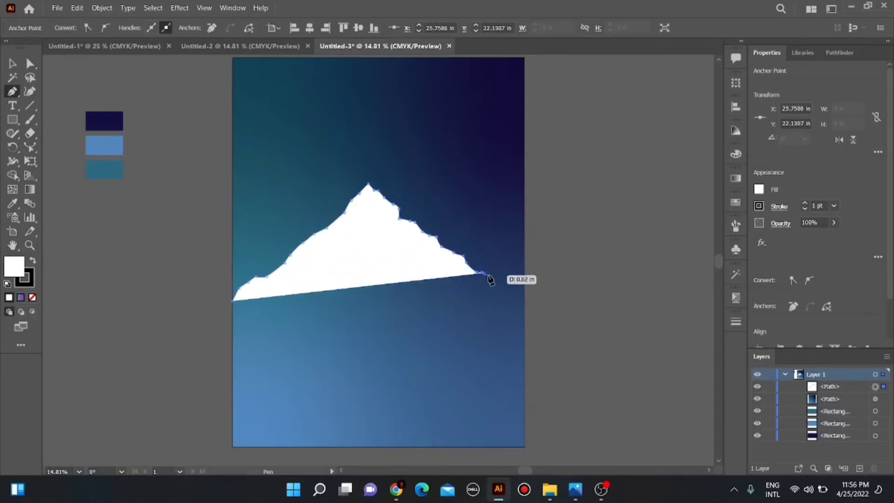
{"action": "left_click", "coordinate": [488, 284]}
{"action": "left_click", "coordinate": [500, 286]}
{"action": "left_click", "coordinate": [508, 290]}
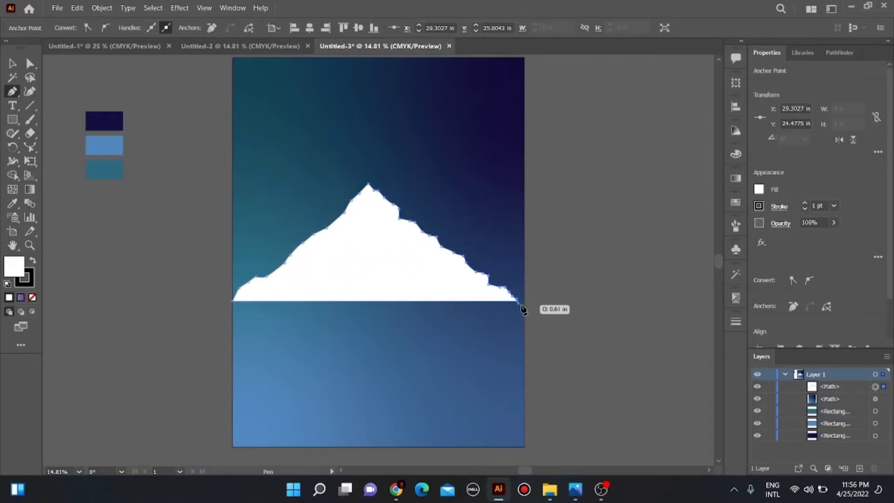
{"action": "left_click", "coordinate": [523, 307]}
{"action": "left_click", "coordinate": [524, 447]}
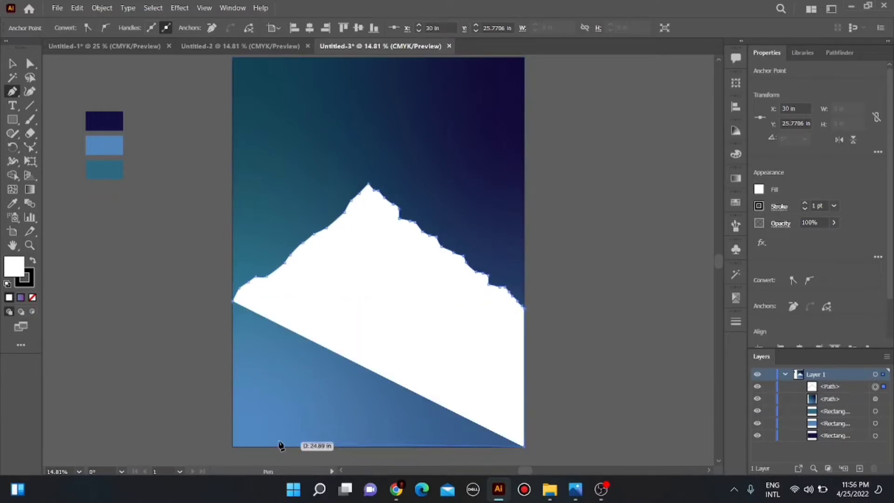
{"action": "left_click", "coordinate": [233, 447]}
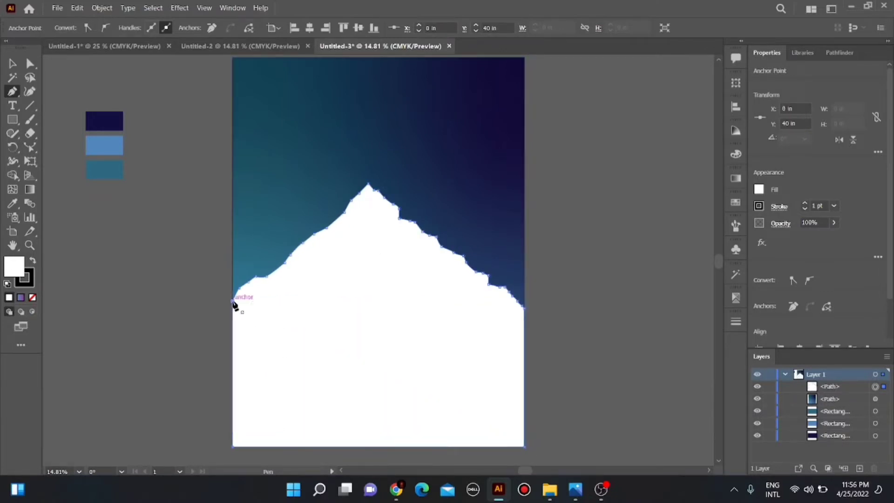
- Fill the mountain shape with the dark navy sampled from the reference swatches and deselect it
{"action": "left_click", "coordinate": [12, 63]}
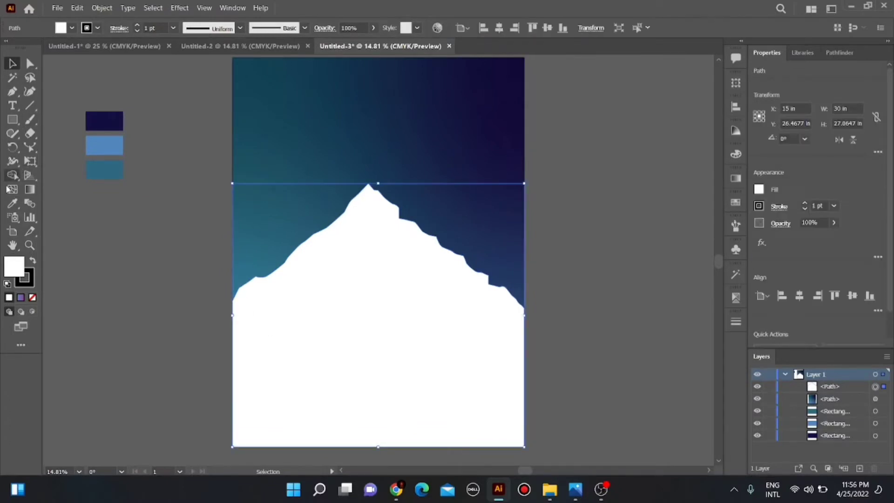
{"action": "left_click", "coordinate": [12, 203]}
{"action": "left_click", "coordinate": [102, 121]}
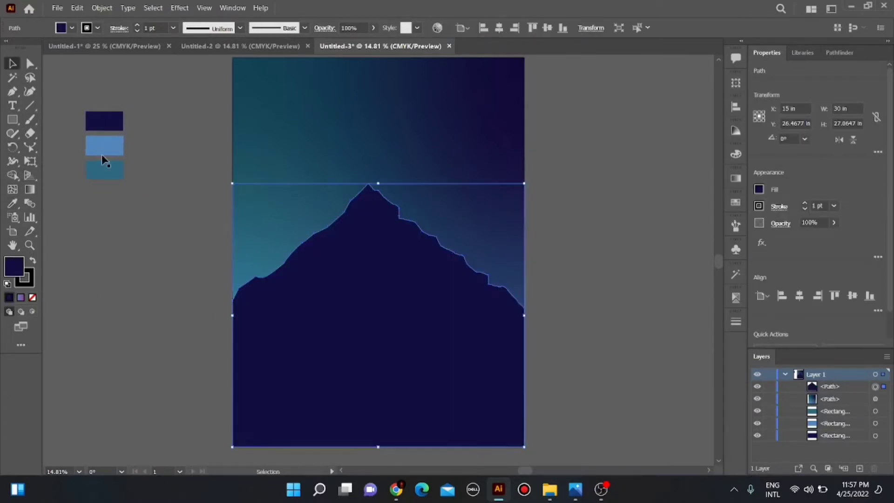
{"action": "key", "text": "ctrl+shift+a"}
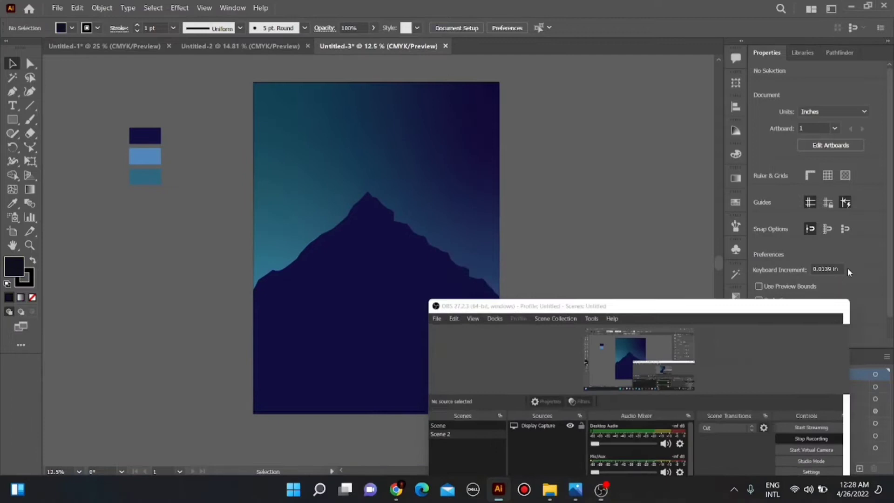
- Trace a near-black foreground hill with the Pen tool, from the artboard's left edge over a summit and down a jagged right side
{"action": "left_click", "coordinate": [847, 272]}
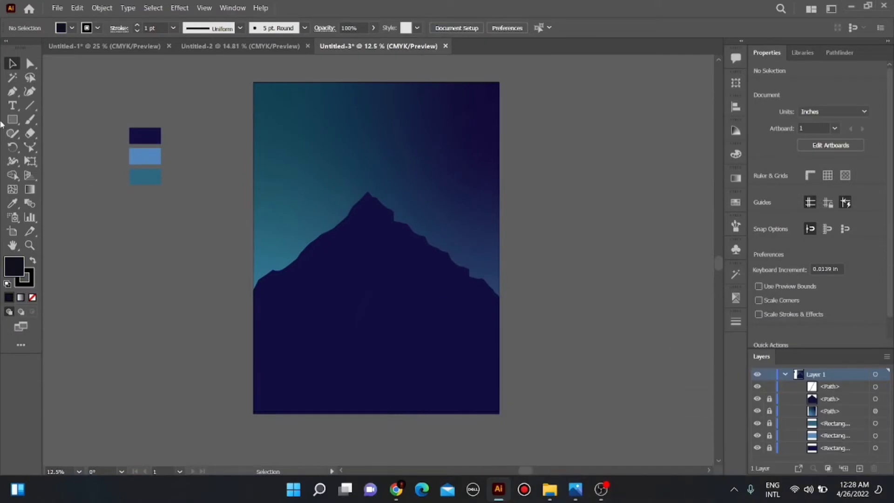
{"action": "left_click", "coordinate": [13, 93]}
{"action": "left_click", "coordinate": [254, 317]}
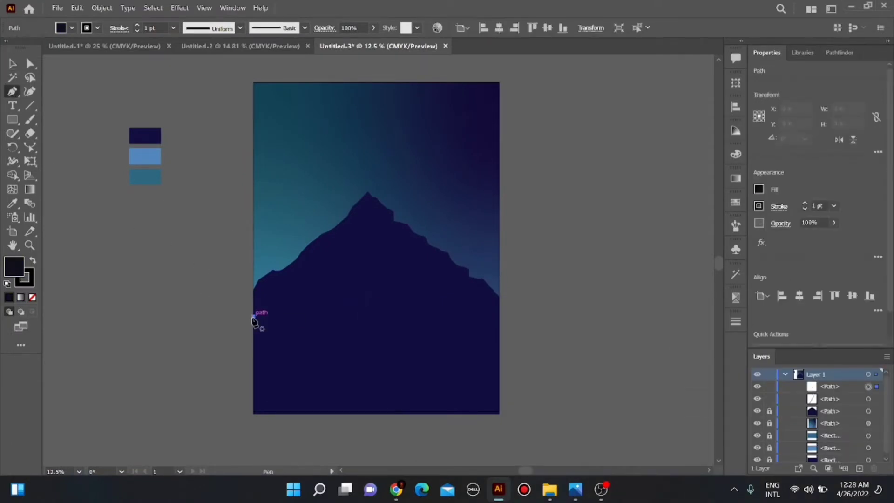
{"action": "left_click", "coordinate": [264, 301]}
{"action": "left_click", "coordinate": [281, 297]}
{"action": "left_click", "coordinate": [294, 282]}
{"action": "left_click", "coordinate": [308, 273]}
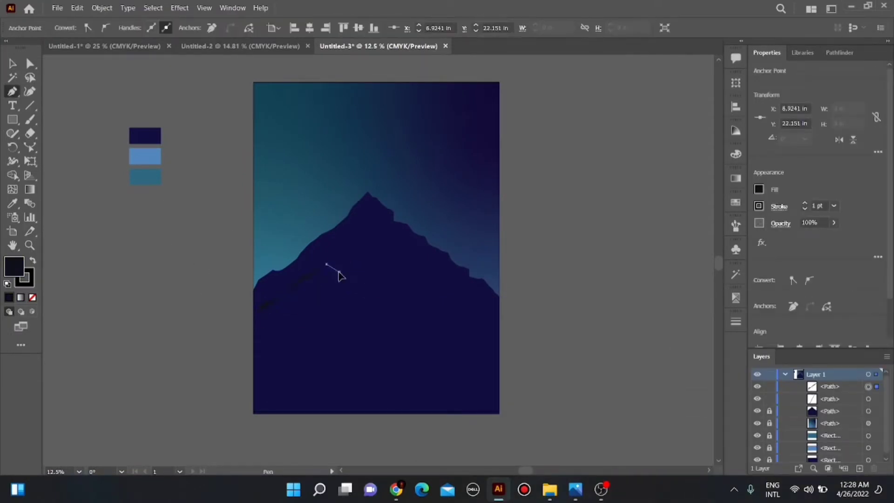
{"action": "left_click", "coordinate": [339, 271]}
{"action": "left_click", "coordinate": [350, 273]}
{"action": "left_click", "coordinate": [364, 296]}
{"action": "left_click", "coordinate": [376, 298]}
{"action": "left_click", "coordinate": [384, 328]}
{"action": "left_click", "coordinate": [395, 331]}
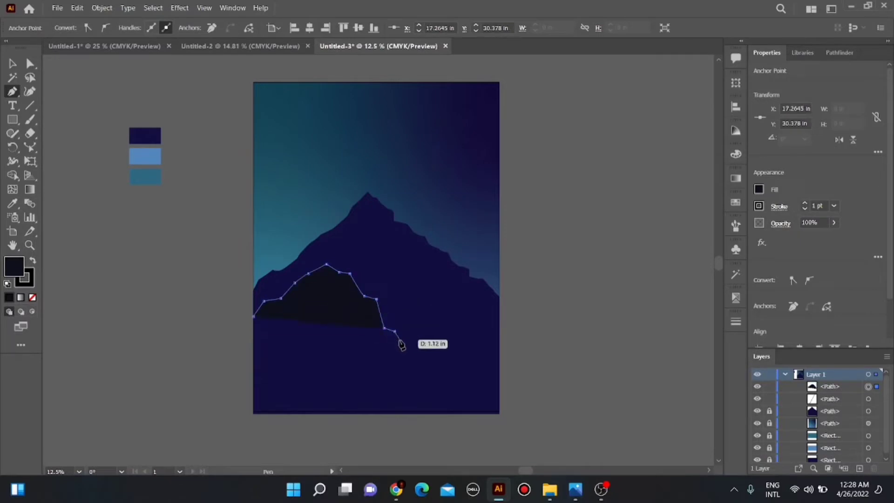
{"action": "left_click", "coordinate": [399, 341]}
{"action": "left_click", "coordinate": [399, 360]}
{"action": "left_click", "coordinate": [413, 367]}
{"action": "left_click", "coordinate": [414, 386]}
{"action": "left_click", "coordinate": [411, 393]}
{"action": "left_click", "coordinate": [410, 403]}
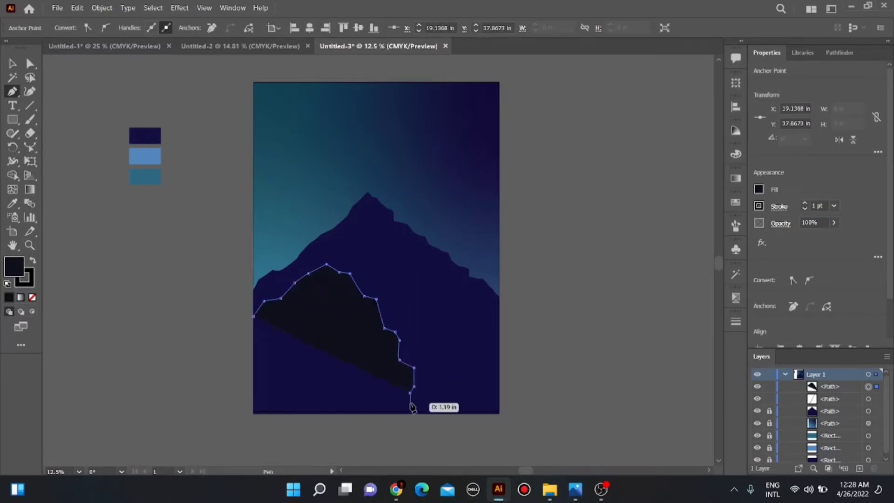
- Extend the hill's outline to the artboard's bottom edge and close the shape around the lower-left corner
{"action": "left_click", "coordinate": [389, 415]}
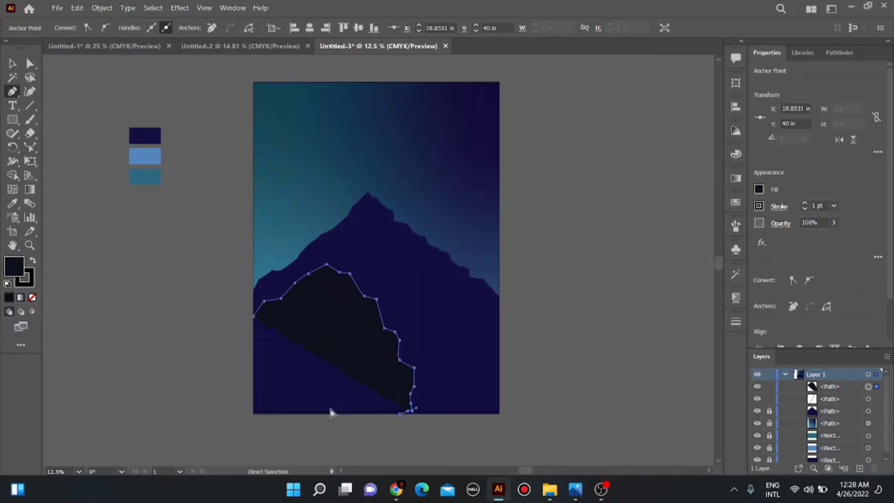
{"action": "left_click", "coordinate": [412, 414]}
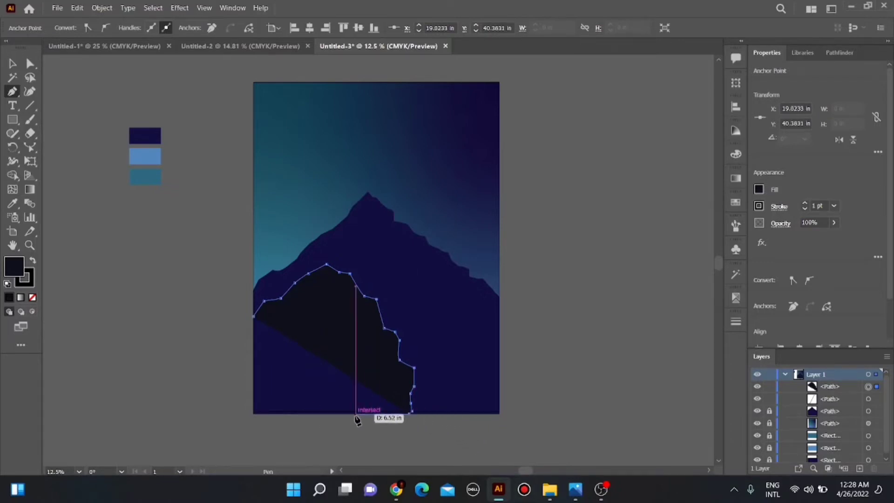
{"action": "left_click", "coordinate": [253, 413]}
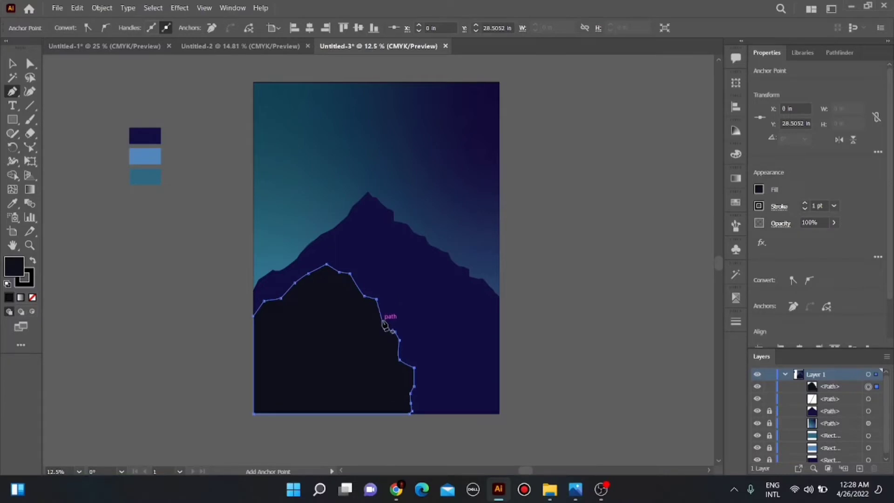
- Trace the ridge of a second foreground hill, starting at the first hill's right side, over a peak and down its right slope
{"action": "left_click", "coordinate": [383, 325]}
{"action": "left_click", "coordinate": [394, 326]}
{"action": "left_click", "coordinate": [397, 321]}
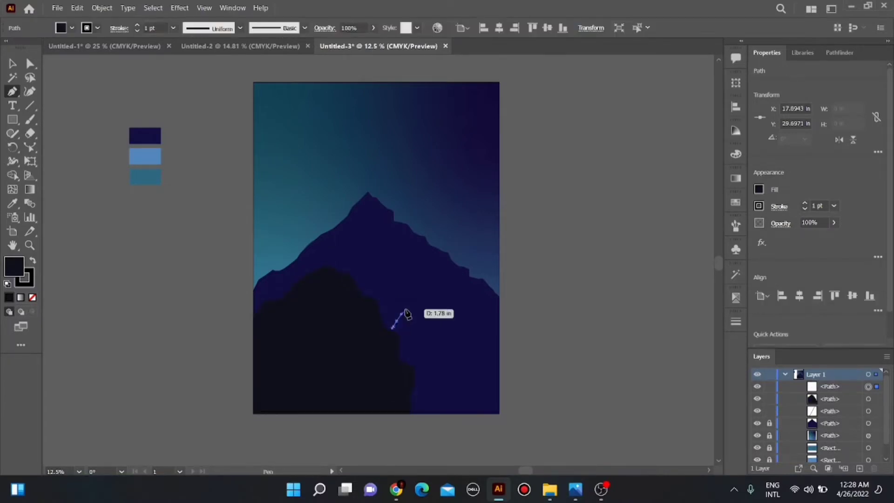
{"action": "left_click", "coordinate": [406, 309]}
{"action": "left_click", "coordinate": [406, 303]}
{"action": "left_click", "coordinate": [414, 296]}
{"action": "left_click", "coordinate": [424, 286]}
{"action": "left_click", "coordinate": [431, 289]}
{"action": "left_click", "coordinate": [443, 296]}
{"action": "left_click", "coordinate": [461, 313]}
{"action": "left_click", "coordinate": [475, 319]}
{"action": "left_click", "coordinate": [483, 332]}
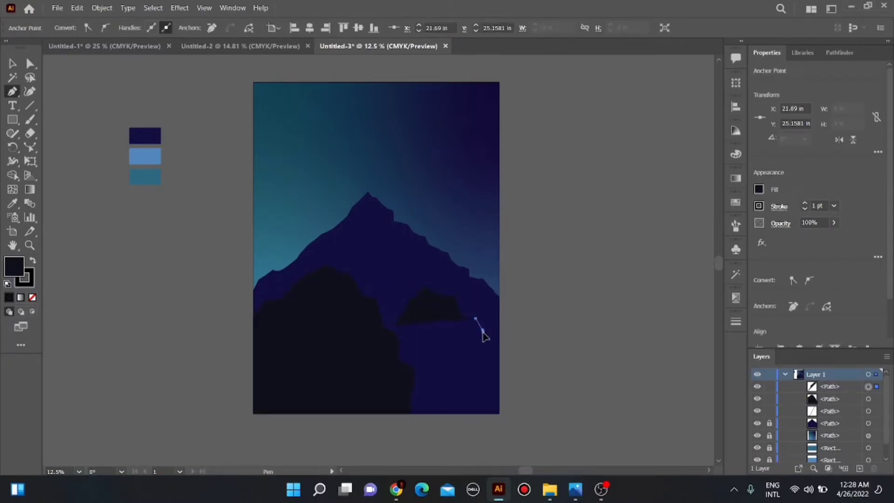
- Extend the second foreground hill down the artboard's right edge and along its bottom, closing the shape behind the first hill
{"action": "left_click", "coordinate": [499, 356]}
{"action": "left_click", "coordinate": [499, 413]}
{"action": "left_click", "coordinate": [409, 413]}
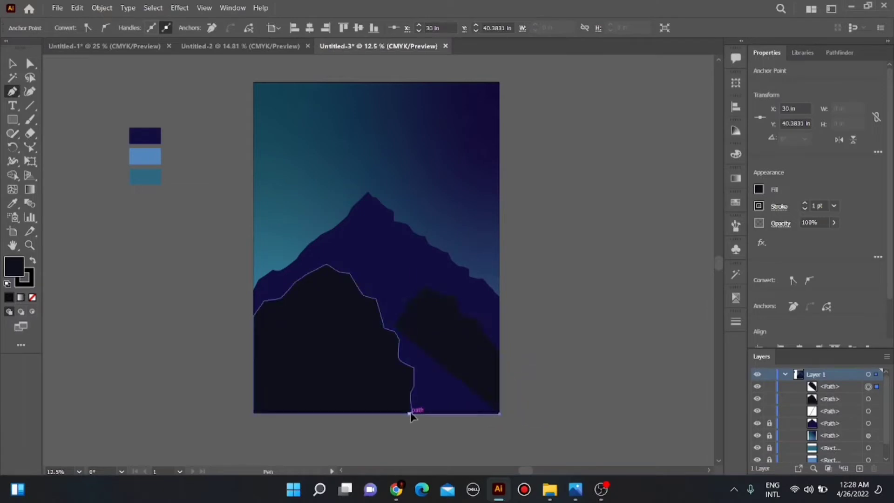
{"action": "left_click", "coordinate": [406, 392]}
{"action": "left_click", "coordinate": [412, 381]}
{"action": "left_click", "coordinate": [399, 360]}
{"action": "left_click", "coordinate": [396, 356]}
{"action": "left_click", "coordinate": [387, 341]}
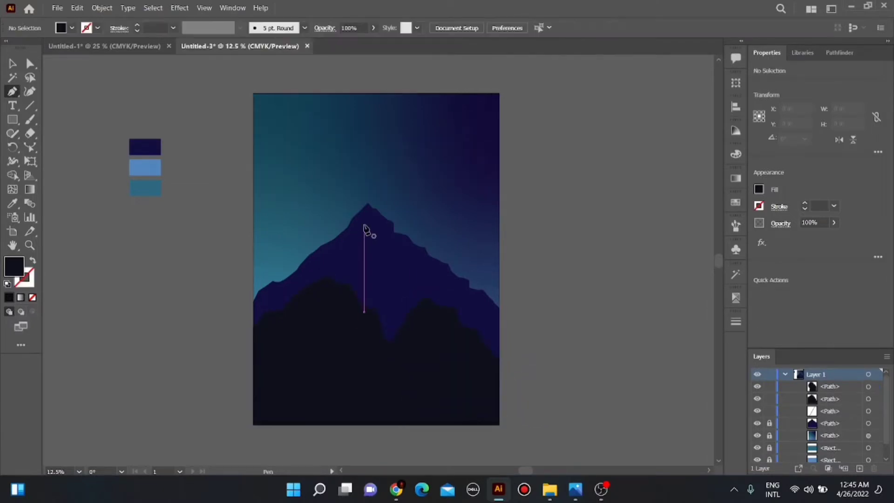
- Trace a closed, jagged near-black patch just below the mountain's peak with the Pen tool and deselect it
{"action": "left_click", "coordinate": [365, 217]}
{"action": "left_click", "coordinate": [356, 235]}
{"action": "left_click", "coordinate": [372, 241]}
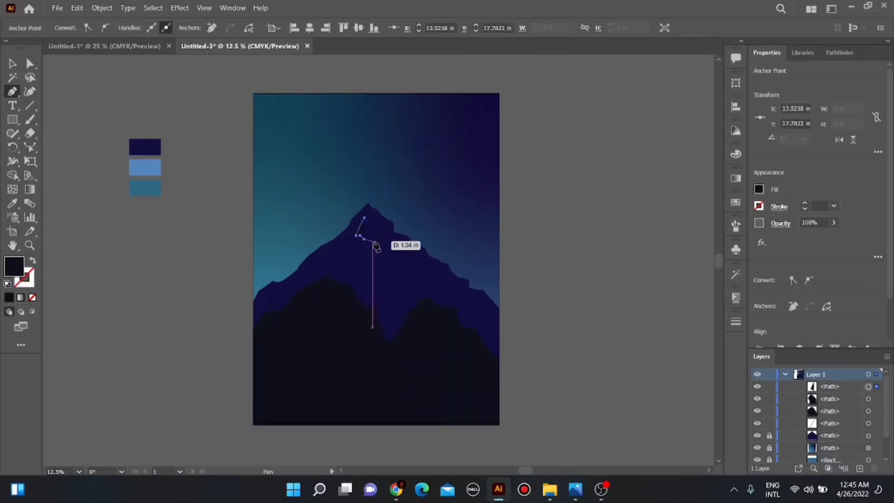
{"action": "left_click", "coordinate": [376, 249]}
{"action": "left_click", "coordinate": [380, 248]}
{"action": "left_click", "coordinate": [387, 245]}
{"action": "left_click", "coordinate": [377, 234]}
{"action": "left_click", "coordinate": [380, 229]}
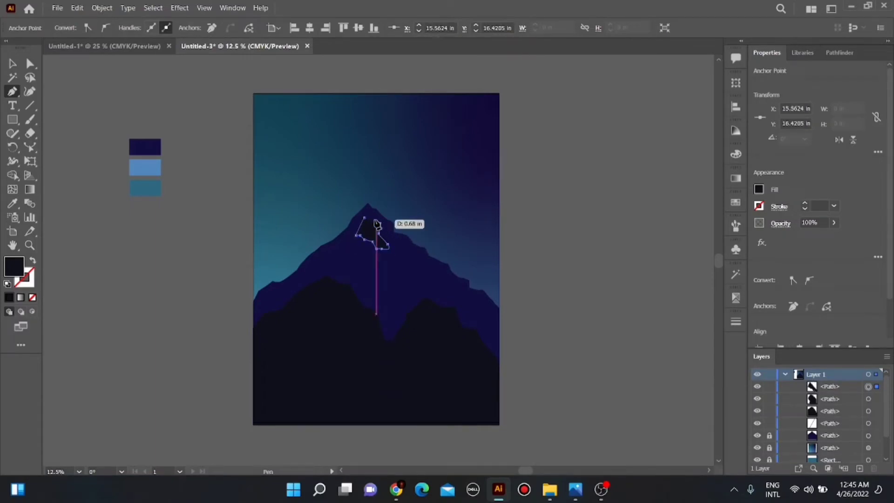
{"action": "left_click", "coordinate": [380, 223]}
{"action": "left_click", "coordinate": [367, 216]}
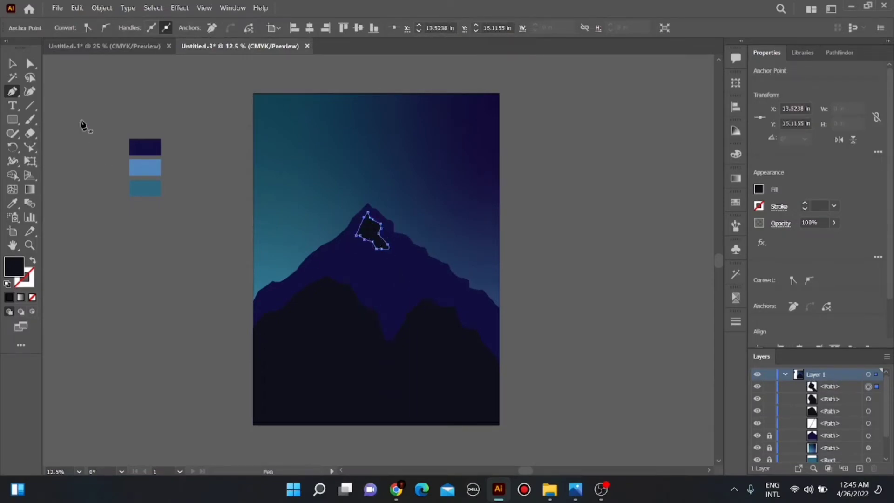
{"action": "left_click", "coordinate": [193, 144], "text": "ctrl"}
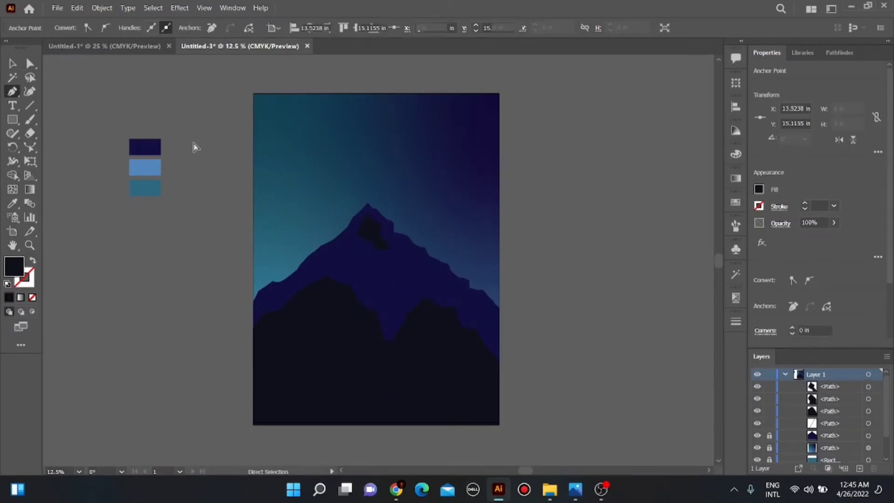
- Trace a second closed, angular patch on the mountain's right slope above the foreground hills and deselect it
{"action": "left_click", "coordinate": [392, 270]}
{"action": "left_click", "coordinate": [400, 262]}
{"action": "left_click", "coordinate": [408, 258]}
{"action": "left_click", "coordinate": [417, 260]}
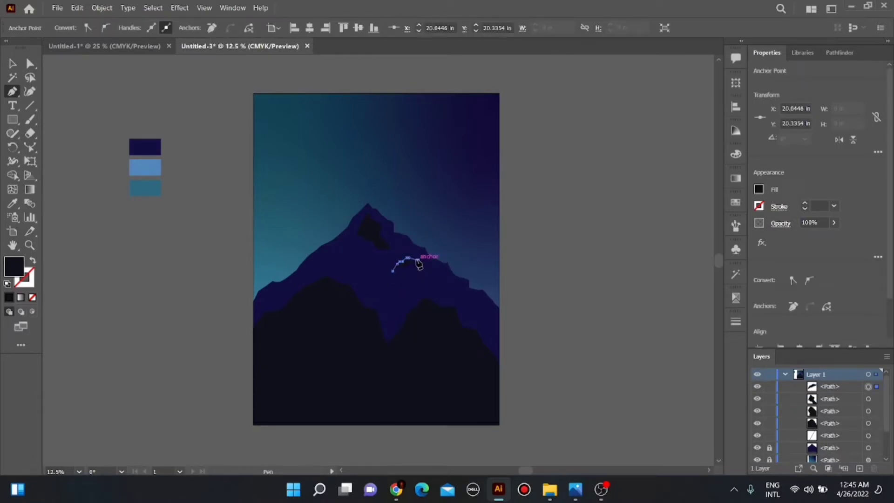
{"action": "left_click_drag", "start_coordinate": [422, 257], "coordinate": [423, 265]}
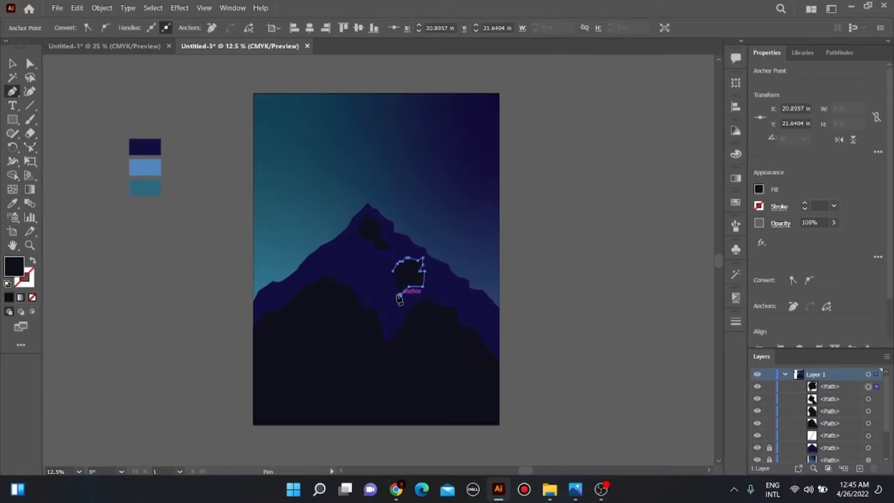
{"action": "left_click", "coordinate": [393, 272]}
{"action": "left_click", "coordinate": [208, 226], "text": "ctrl"}
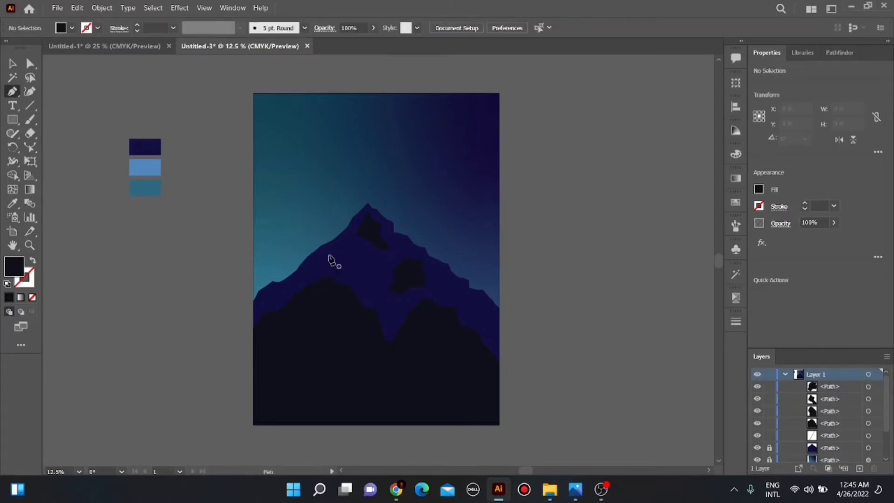
- Trace a small, pointed closed patch on the mountain's left slope and deselect it
{"action": "left_click_drag", "start_coordinate": [330, 258], "coordinate": [330, 269]}
{"action": "left_click", "coordinate": [345, 258]}
{"action": "left_click", "coordinate": [340, 245]}
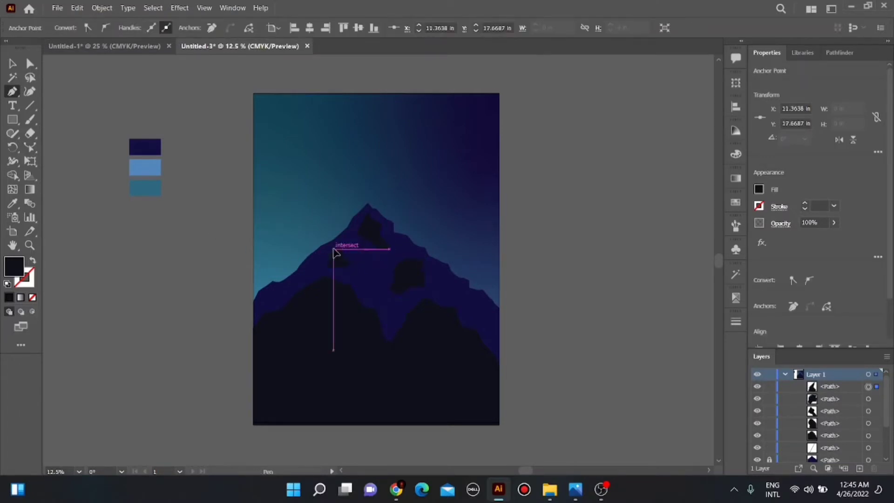
{"action": "left_click", "coordinate": [334, 251]}
{"action": "left_click", "coordinate": [287, 237], "text": "ctrl"}
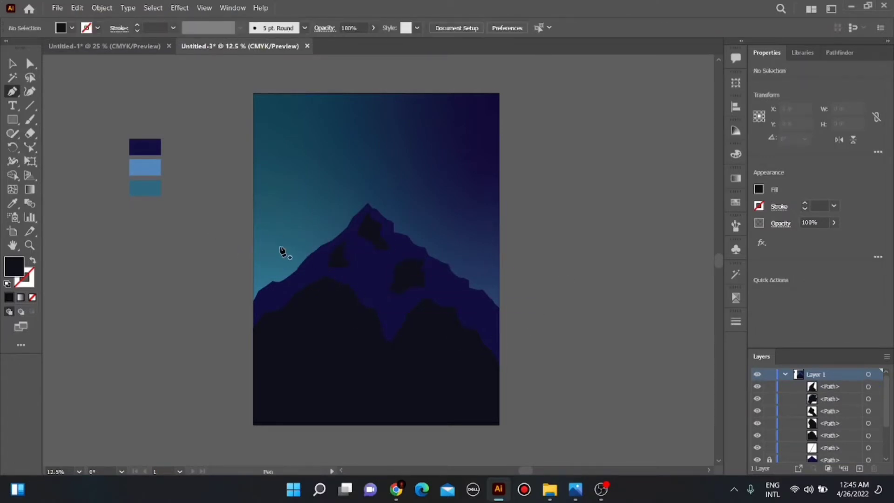
- Apply a linear gradient to the left-slope patch and sample the mountain's navy for its first colour stop
{"action": "left_click", "coordinate": [28, 192]}
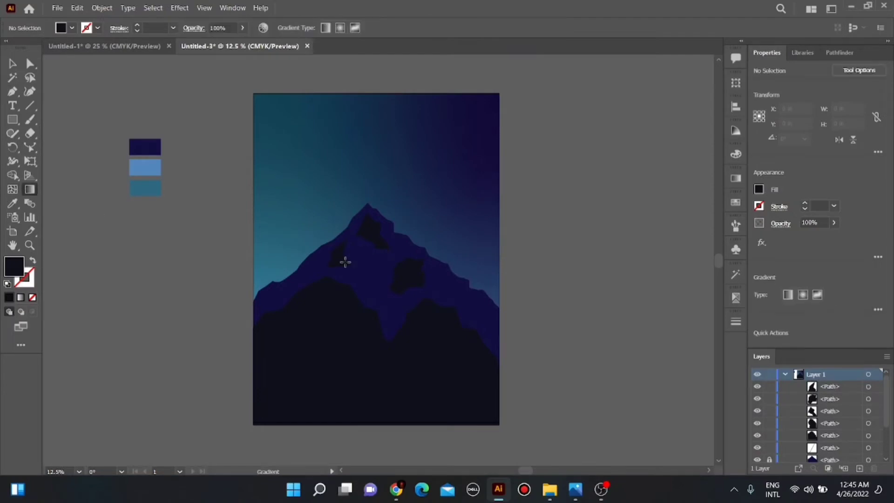
{"action": "left_click", "coordinate": [735, 179]}
{"action": "left_click", "coordinate": [342, 256]}
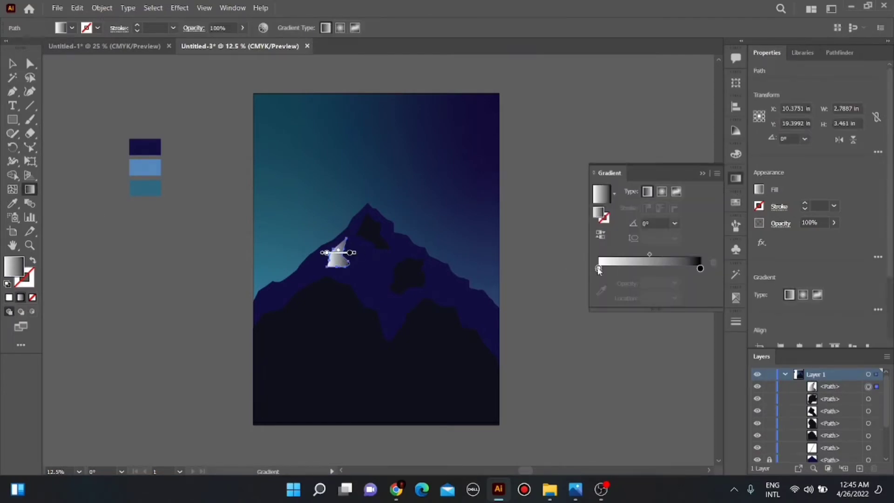
{"action": "left_click", "coordinate": [598, 269]}
{"action": "left_click", "coordinate": [601, 291]}
{"action": "left_click", "coordinate": [466, 286]}
- Set the gradient's end stop to white at 0% opacity and angle the gradient about -72° across the left-slope patch
{"action": "left_click", "coordinate": [700, 268]}
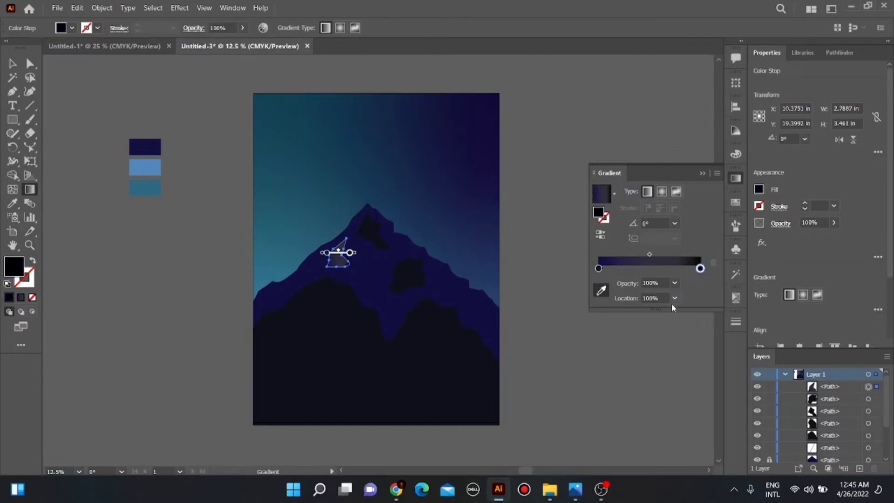
{"action": "double_click", "coordinate": [700, 268]}
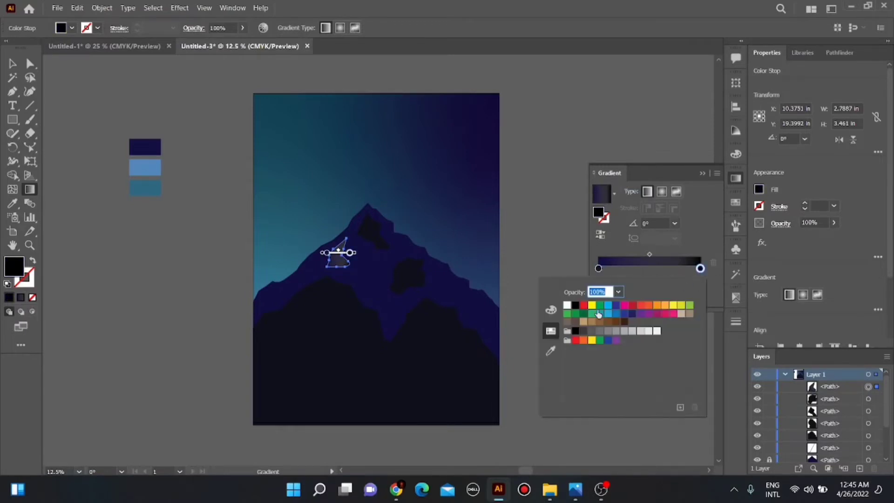
{"action": "left_click", "coordinate": [567, 305]}
{"action": "left_click", "coordinate": [618, 292]}
{"action": "left_click", "coordinate": [629, 304]}
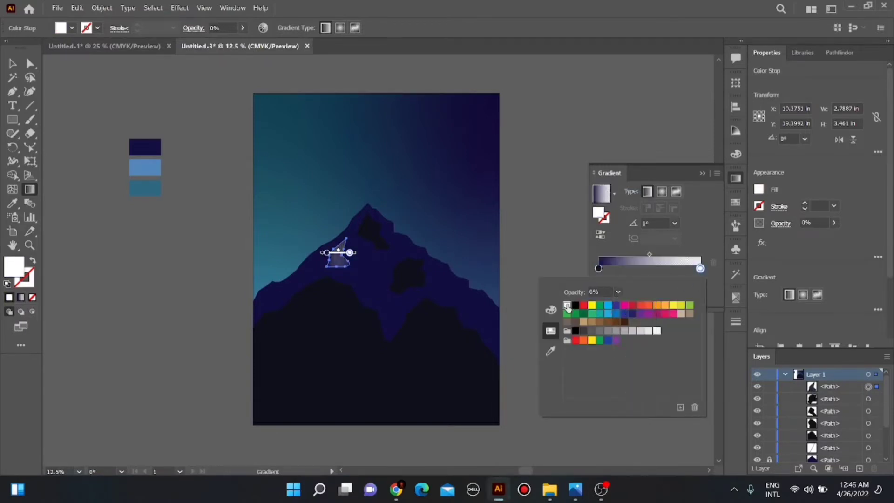
{"action": "left_click", "coordinate": [342, 251]}
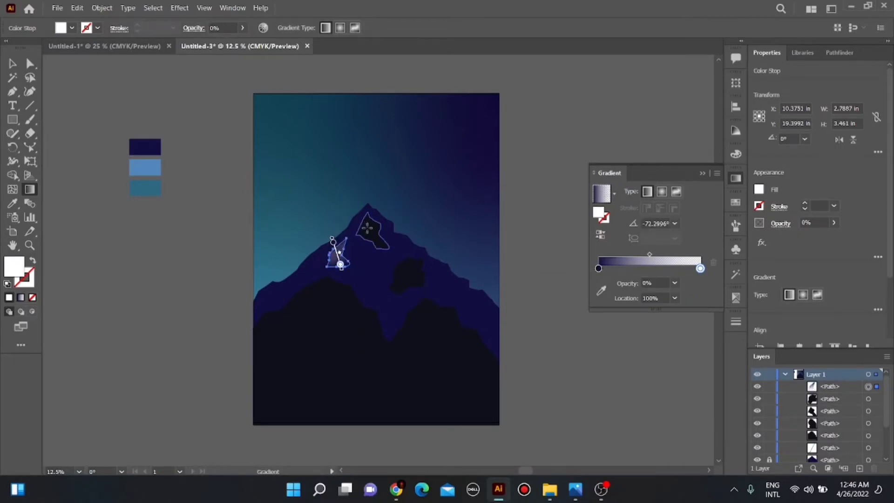
- Apply the same navy-to-transparent-white linear gradient to the patch below the peak, running diagonally downward
{"action": "left_click_drag", "start_coordinate": [381, 248], "coordinate": [375, 244]}
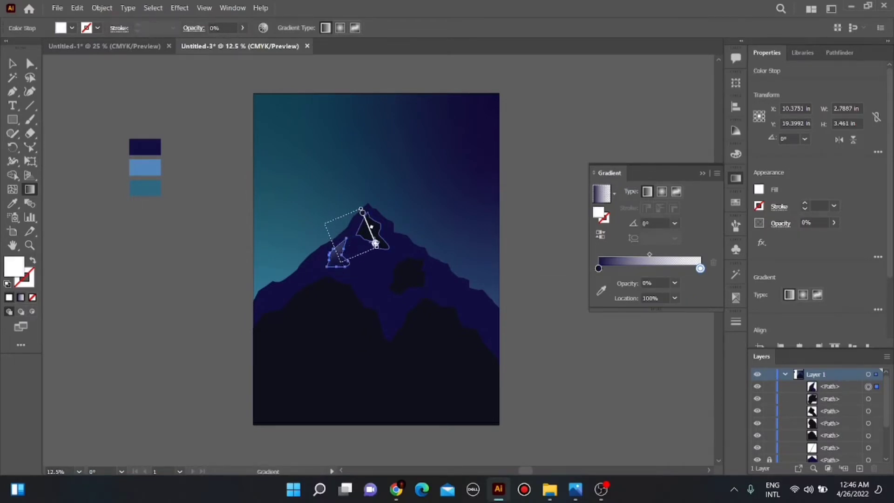
{"action": "left_click", "coordinate": [373, 231]}
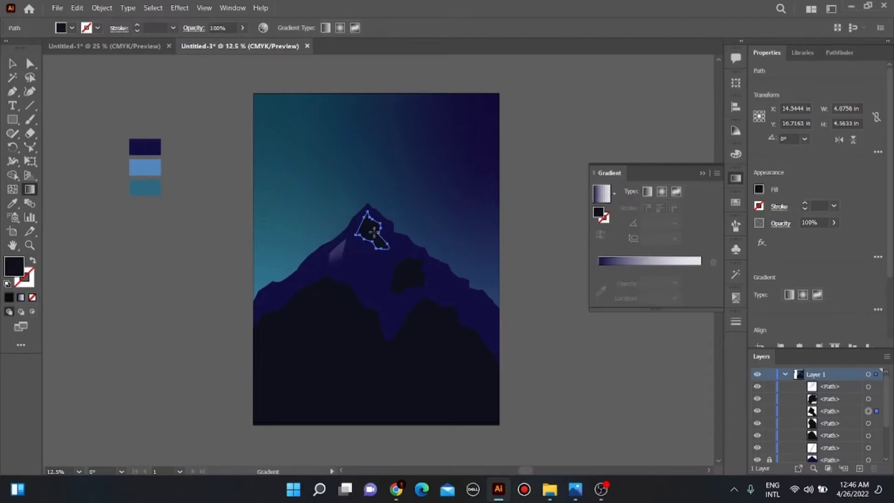
{"action": "left_click", "coordinate": [373, 230]}
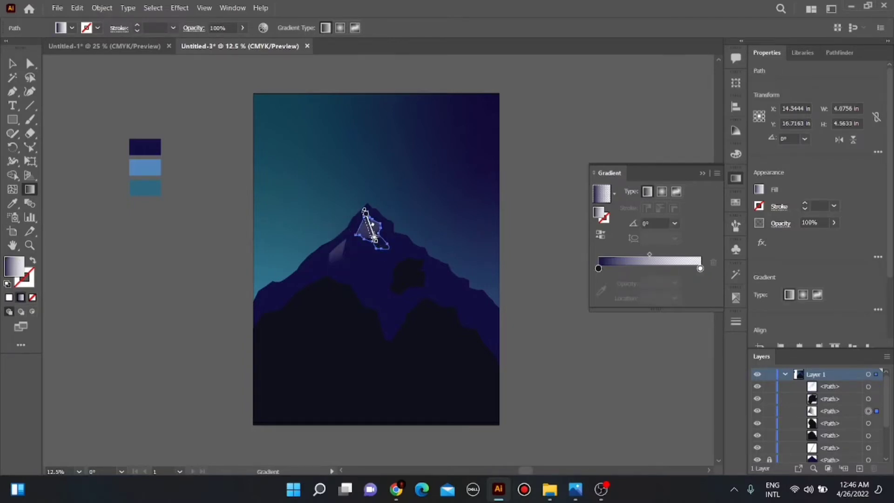
- Fill the right-slope patch with the same linear gradient at about -76° and deselect it
{"action": "left_click", "coordinate": [412, 279]}
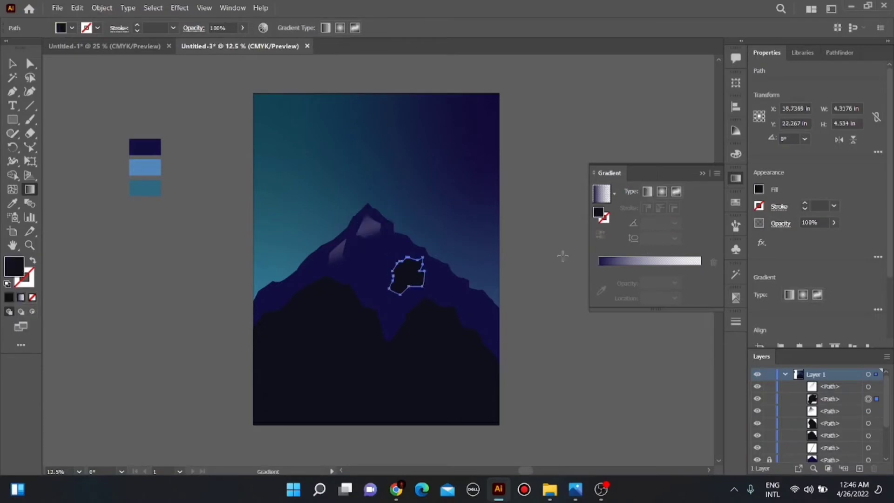
{"action": "left_click", "coordinate": [412, 279]}
{"action": "left_click_drag", "start_coordinate": [404, 252], "coordinate": [412, 280]}
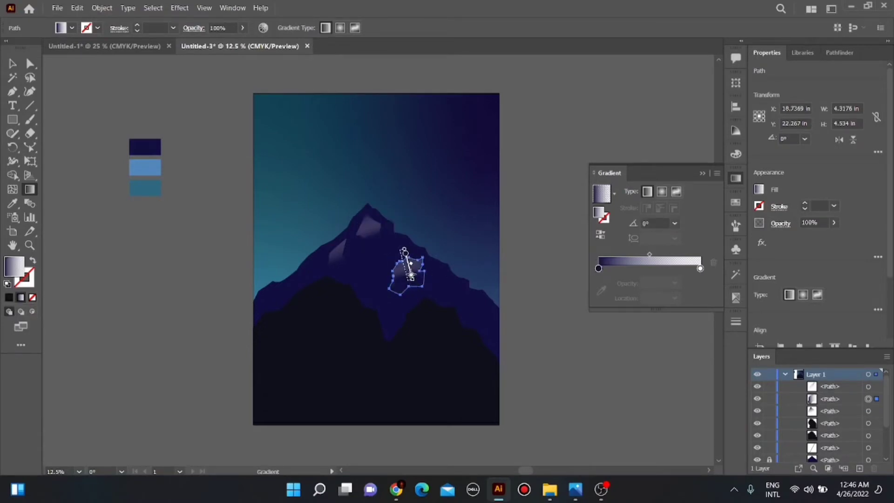
{"action": "left_click", "coordinate": [454, 247]}
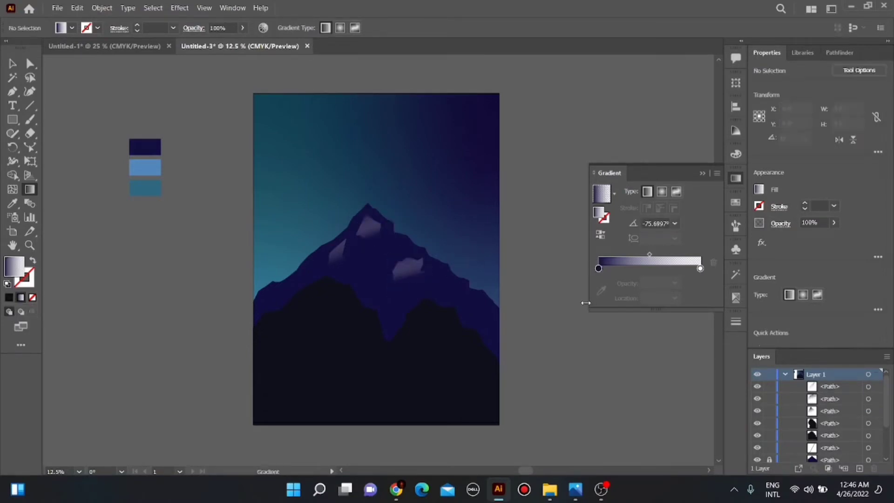
- Draw a circle about 9.83 in across outside the artboard's right edge and fill it with near-white
{"action": "left_click", "coordinate": [13, 64]}
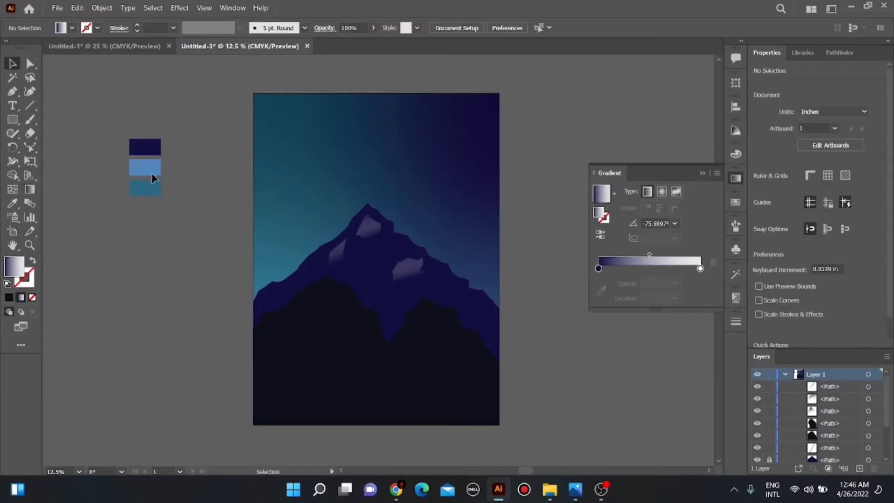
{"action": "left_click", "coordinate": [701, 173]}
{"action": "left_click", "coordinate": [12, 120]}
{"action": "left_click", "coordinate": [61, 148]}
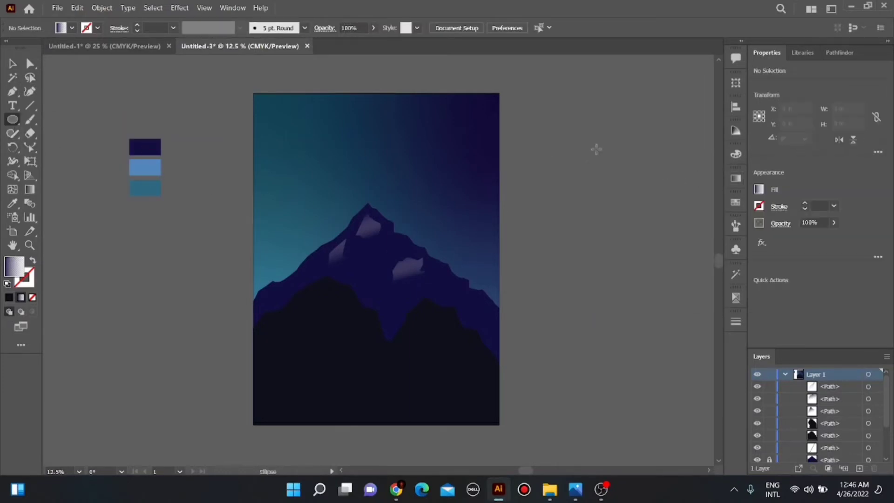
{"action": "left_click_drag", "start_coordinate": [596, 150], "coordinate": [677, 230]}
{"action": "double_click", "coordinate": [9, 272]}
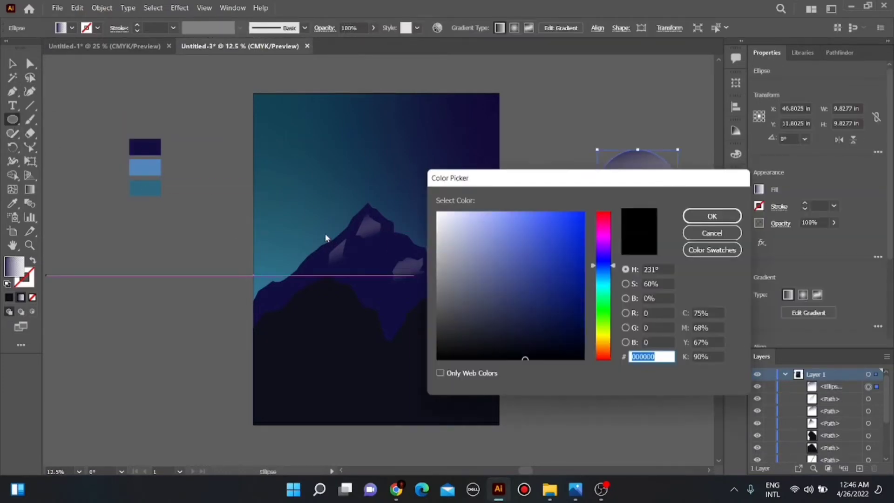
{"action": "type", "text": "ffffff"}
{"action": "left_click", "coordinate": [711, 216]}
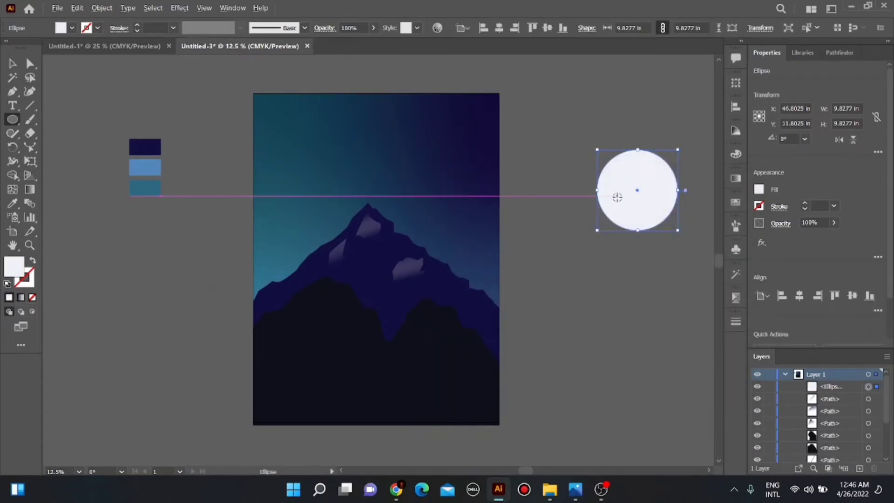
- Duplicate the circle and offset the copy horizontally to the left so that the two circles overlap
{"action": "left_click", "coordinate": [618, 200]}
{"action": "left_click", "coordinate": [474, 264]}
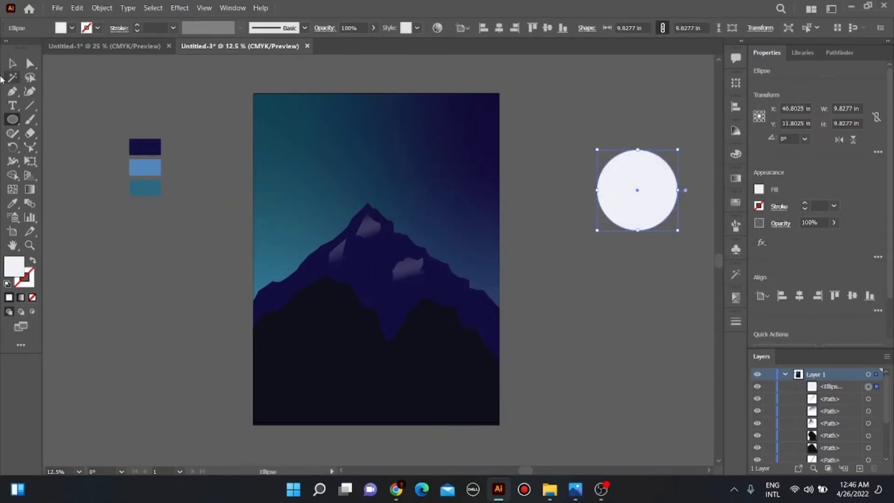
{"action": "key", "text": "v"}
{"action": "mouse_move", "coordinate": [619, 198]}
{"action": "left_mouse_down"}
{"action": "mouse_move", "coordinate": [608, 220]}
{"action": "mouse_move", "coordinate": [594, 198]}
{"action": "mouse_move", "coordinate": [608, 198]}
{"action": "left_mouse_up"}
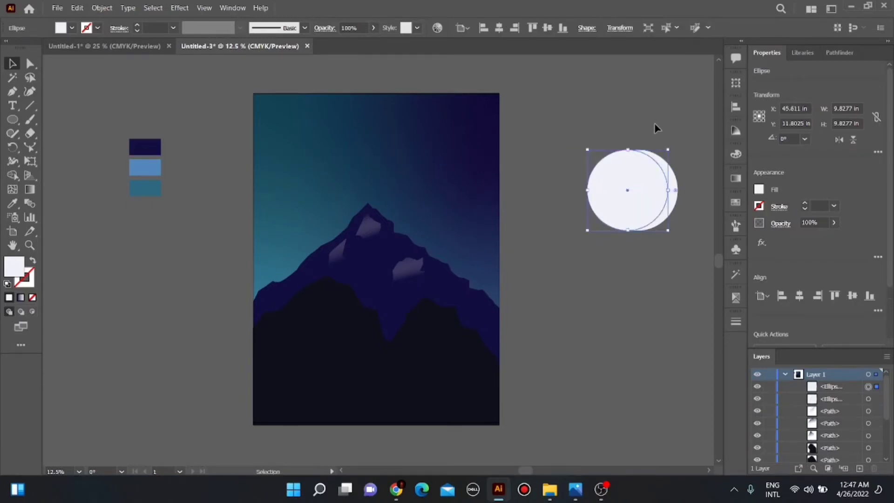
{"action": "left_click_drag", "start_coordinate": [654, 123], "coordinate": [599, 188]}
{"action": "left_click", "coordinate": [593, 105]}
- Select both overlapping circles and subtract the front one with Minus Front to form a crescent moon
{"action": "left_click_drag", "start_coordinate": [589, 136], "coordinate": [640, 237]}
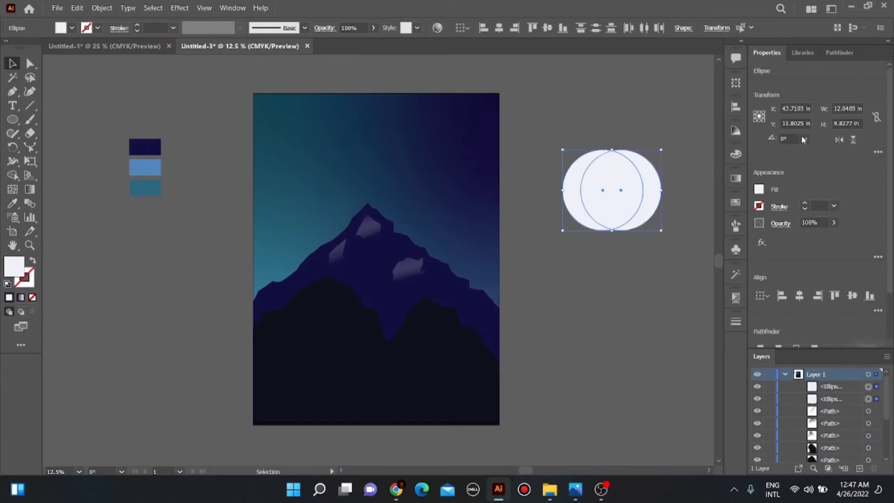
{"action": "left_click", "coordinate": [839, 53]}
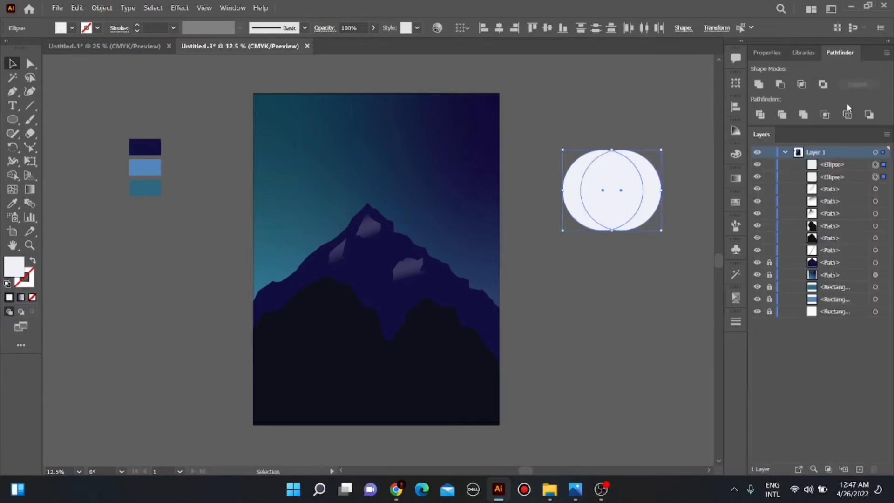
{"action": "left_click", "coordinate": [782, 115]}
{"action": "left_click", "coordinate": [779, 84]}
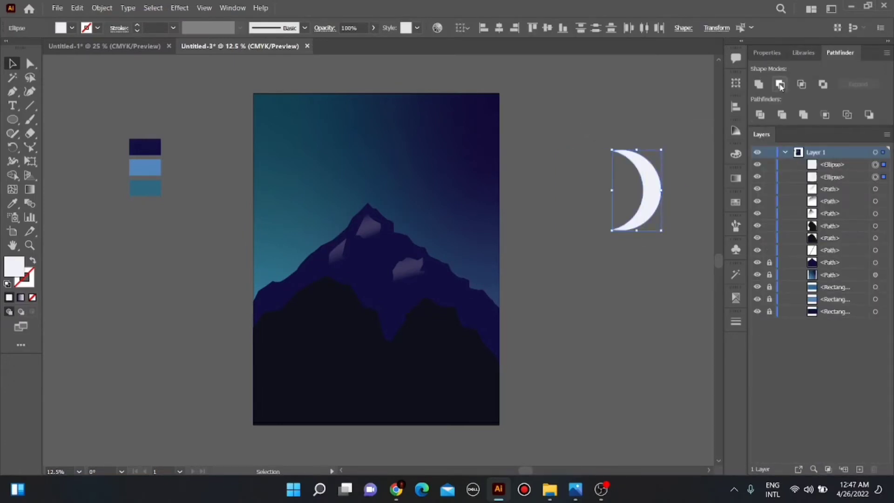
- Move the crescent moon into the sky above the mountain peak and scale it down to a small moon
{"action": "left_click_drag", "start_coordinate": [652, 190], "coordinate": [400, 150]}
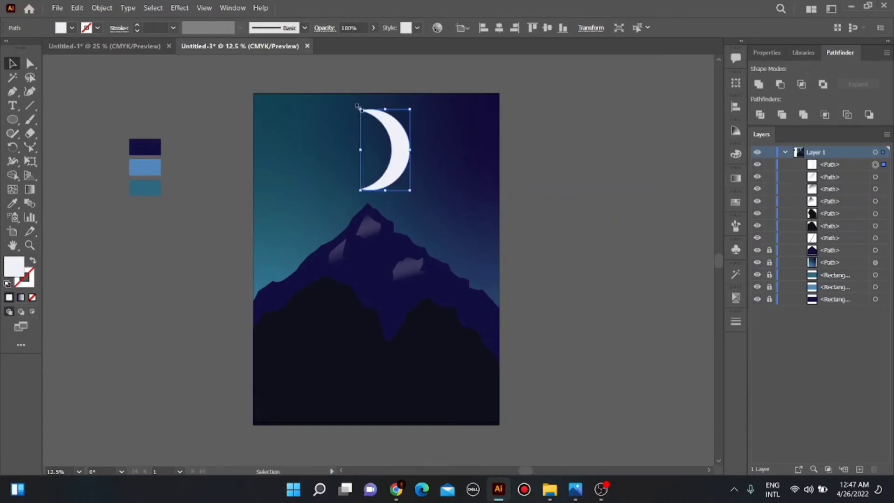
{"action": "left_click_drag", "start_coordinate": [358, 107], "coordinate": [361, 160]}
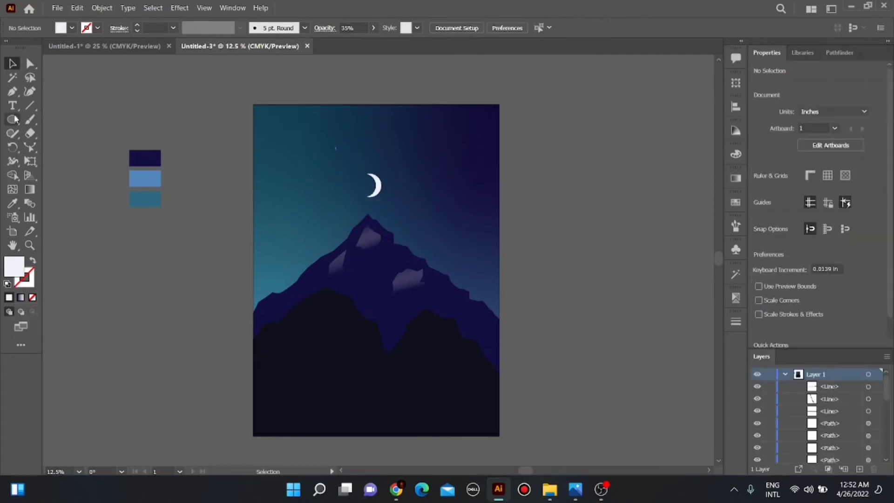
{"action": "key", "text": "l"}
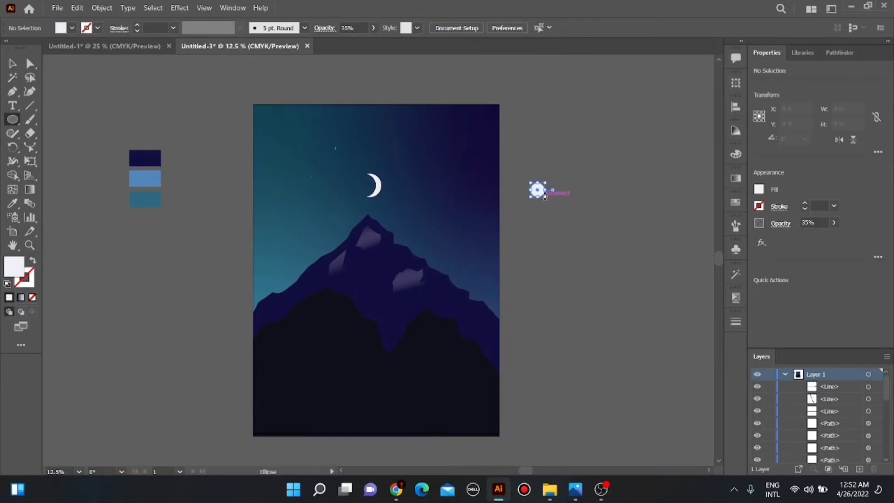
{"action": "left_click_drag", "start_coordinate": [545, 196], "coordinate": [541, 194]}
{"action": "key", "text": "v"}
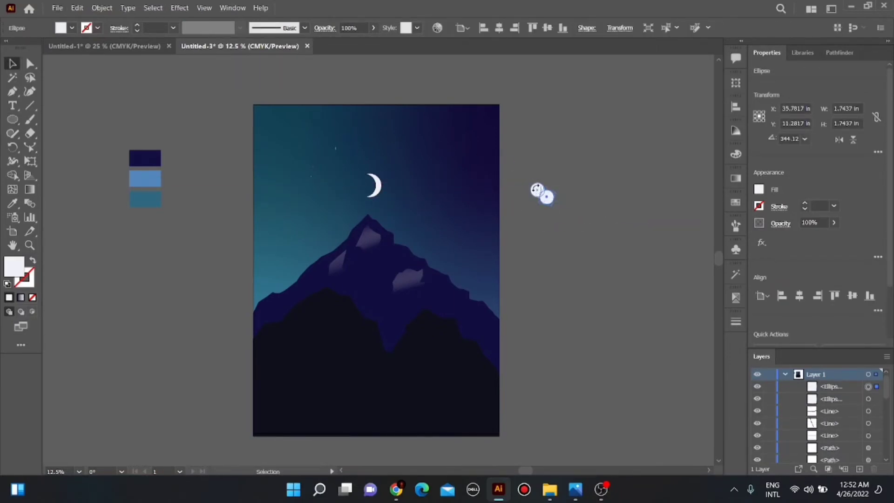
{"action": "left_click", "coordinate": [531, 177]}
{"action": "mouse_move", "coordinate": [539, 190]}
{"action": "left_mouse_down"}
{"action": "mouse_move", "coordinate": [562, 195]}
{"action": "mouse_move", "coordinate": [556, 187]}
{"action": "left_mouse_up"}
{"action": "left_click", "coordinate": [534, 205]}
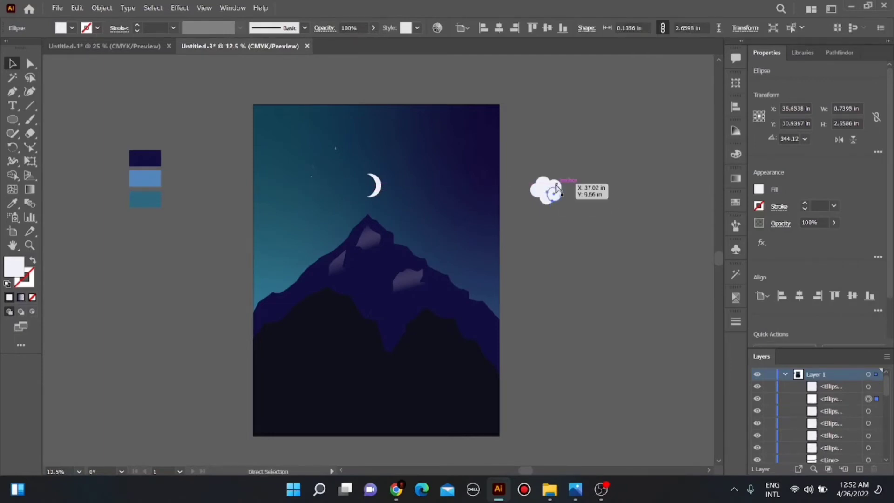
{"action": "key", "text": "ctrl+z"}
{"action": "key", "text": "ctrl+z"}
{"action": "key", "text": "ctrl+z"}
{"action": "key", "text": "ctrl+z"}
{"action": "key", "text": "ctrl+z"}
{"action": "key", "text": "ctrl+z"}
{"action": "key", "text": "ctrl+z"}
{"action": "key", "text": "ctrl+z"}
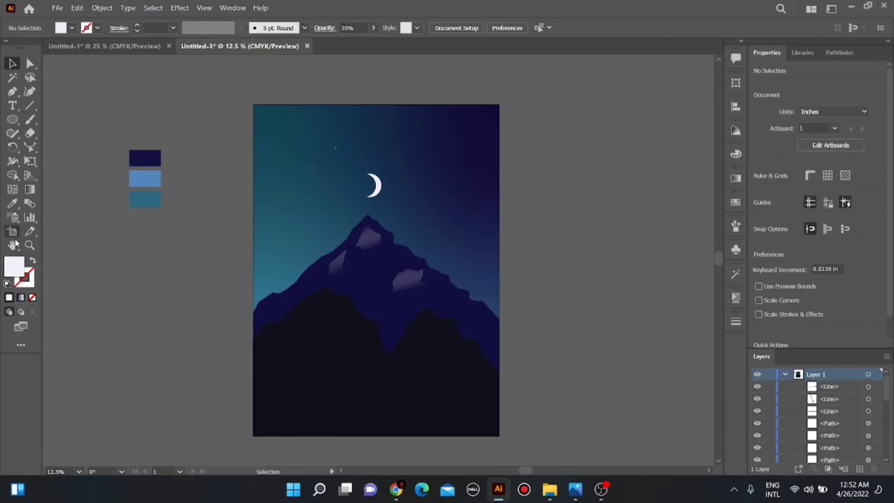
- Draw a near-white circle outside the artboard's right edge and duplicate it repeatedly into an overlapping, elongated cloud-shaped cluster
{"action": "left_click", "coordinate": [13, 120]}
{"action": "left_click_drag", "start_coordinate": [525, 166], "coordinate": [559, 164]}
{"action": "left_click", "coordinate": [12, 64]}
{"action": "left_click_drag", "start_coordinate": [560, 168], "coordinate": [616, 164]}
{"action": "left_click_drag", "start_coordinate": [615, 168], "coordinate": [638, 215]}
- Select all the cloud circles and lower their opacity to 48%, keeping the cluster outside the artboard's right edge
{"action": "left_click_drag", "start_coordinate": [549, 121], "coordinate": [655, 232]}
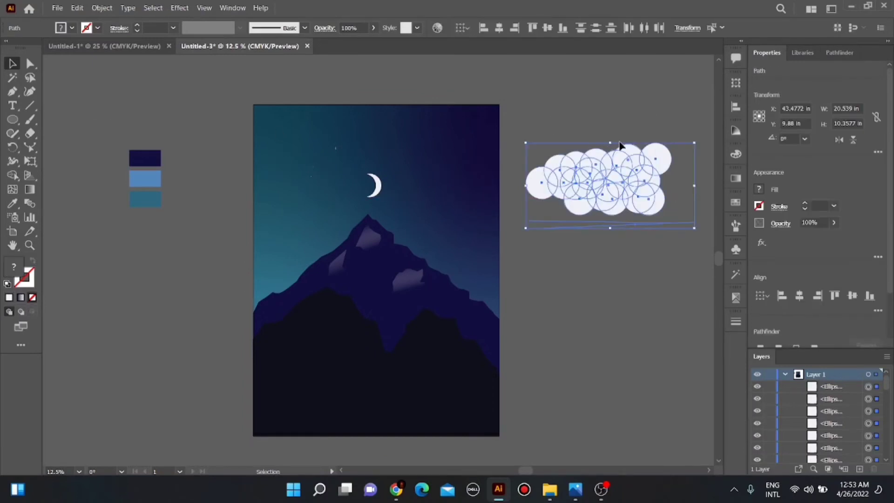
{"action": "left_click_drag", "start_coordinate": [620, 172], "coordinate": [532, 176]}
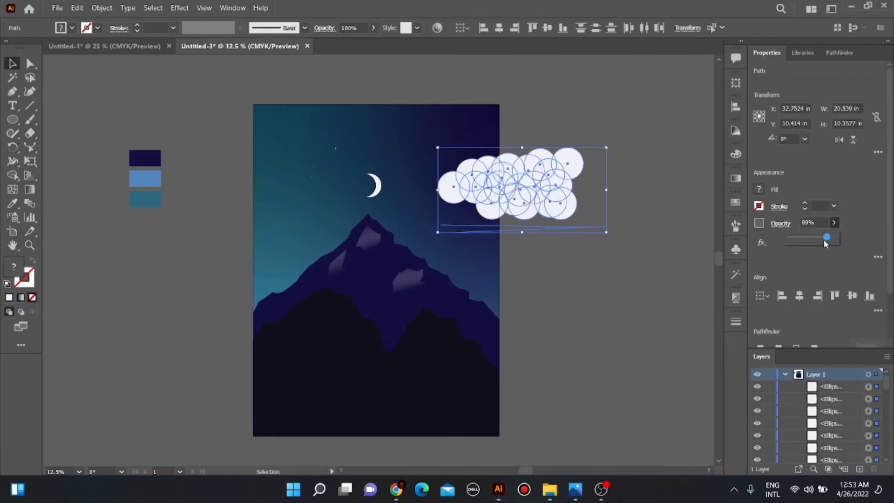
{"action": "left_click_drag", "start_coordinate": [824, 242], "coordinate": [808, 249]}
{"action": "left_click_drag", "start_coordinate": [540, 191], "coordinate": [355, 160]}
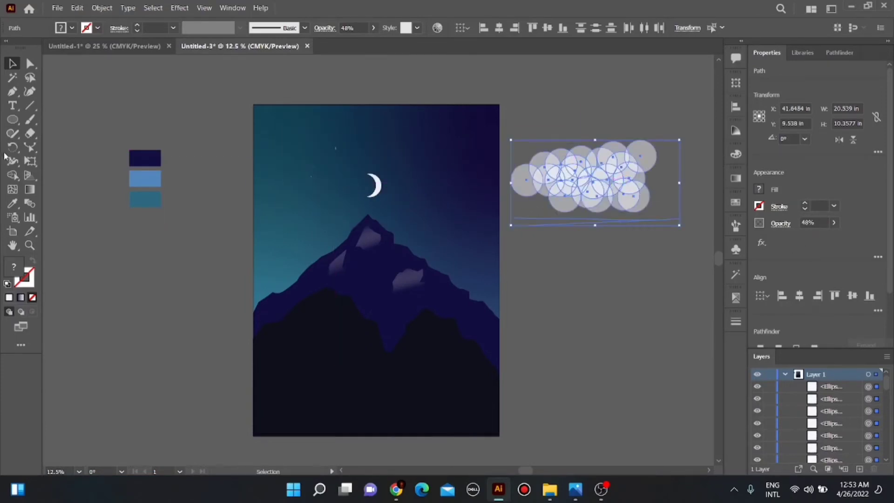
- Merge the overlapping circles into a single cloud shape with the Shape Builder tool
{"action": "left_click", "coordinate": [12, 175]}
{"action": "mouse_move", "coordinate": [524, 179]}
{"action": "left_mouse_down"}
{"action": "mouse_move", "coordinate": [548, 180]}
{"action": "mouse_move", "coordinate": [543, 175]}
{"action": "mouse_move", "coordinate": [621, 194]}
{"action": "mouse_move", "coordinate": [637, 156]}
{"action": "mouse_move", "coordinate": [588, 163]}
{"action": "left_mouse_up"}
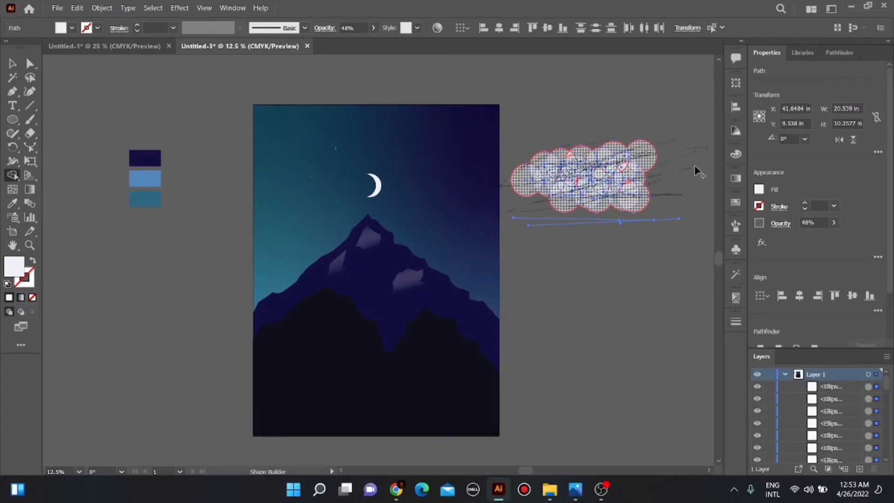
{"action": "left_click_drag", "start_coordinate": [548, 192], "coordinate": [549, 192]}
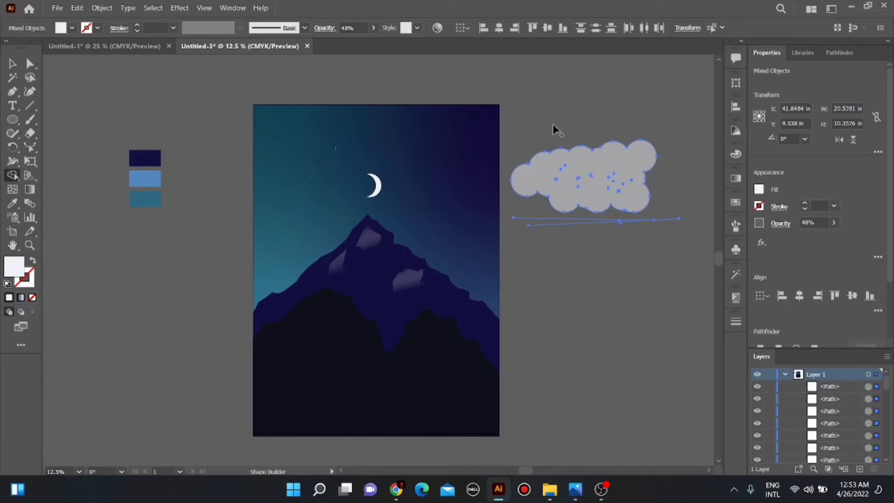
- Move the merged cloud over the sky's left edge and delete the small leftover fragments beside the artboard
{"action": "key", "text": "v"}
{"action": "left_click", "coordinate": [563, 114]}
{"action": "left_click", "coordinate": [595, 171]}
{"action": "left_click_drag", "start_coordinate": [595, 171], "coordinate": [283, 218]}
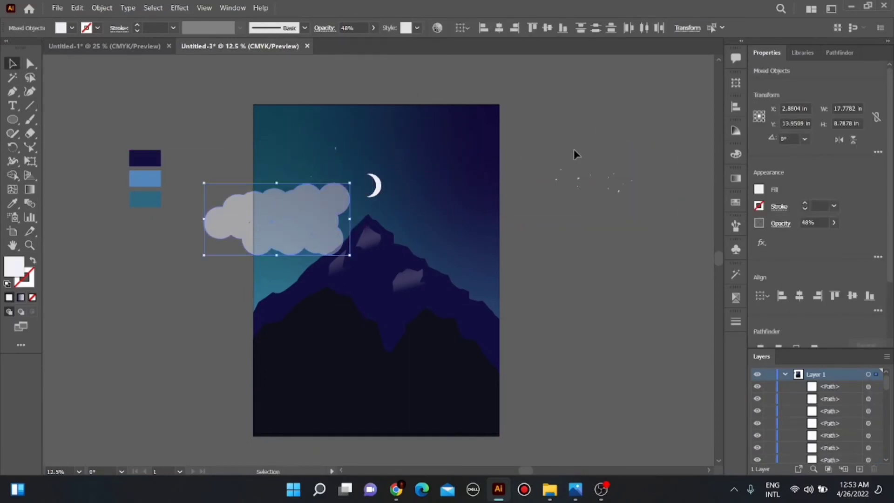
{"action": "left_click_drag", "start_coordinate": [547, 163], "coordinate": [630, 215]}
{"action": "key", "text": "Delete"}
- Scale the cloud down to about 8.6 in wide and duplicate it into four clouds of varied size around the moon
{"action": "left_click_drag", "start_coordinate": [319, 229], "coordinate": [275, 187]}
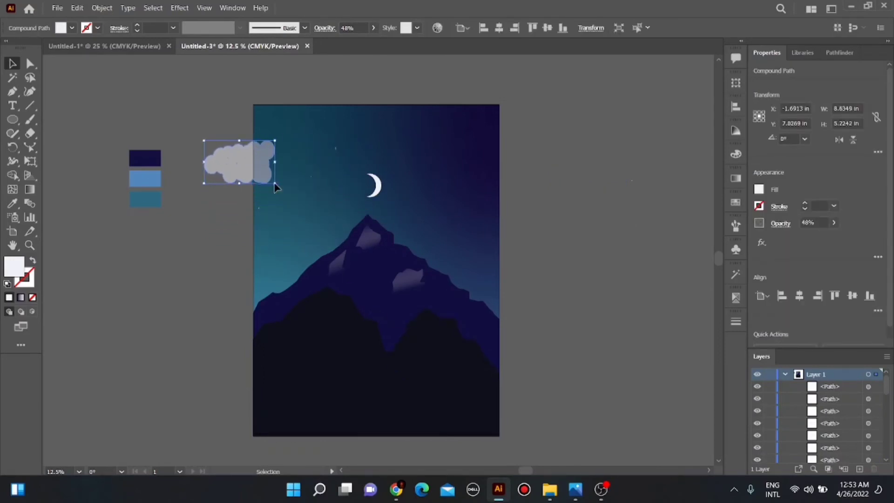
{"action": "left_click_drag", "start_coordinate": [229, 160], "coordinate": [292, 189]}
{"action": "left_click_drag", "start_coordinate": [337, 212], "coordinate": [447, 216]}
{"action": "left_click_drag", "start_coordinate": [434, 171], "coordinate": [325, 147]}
{"action": "left_click_drag", "start_coordinate": [323, 190], "coordinate": [322, 201]}
{"action": "left_click_drag", "start_coordinate": [331, 143], "coordinate": [315, 144]}
{"action": "left_click_drag", "start_coordinate": [442, 211], "coordinate": [422, 210]}
{"action": "left_click_drag", "start_coordinate": [432, 165], "coordinate": [441, 157]}
{"action": "left_click", "coordinate": [526, 144]}
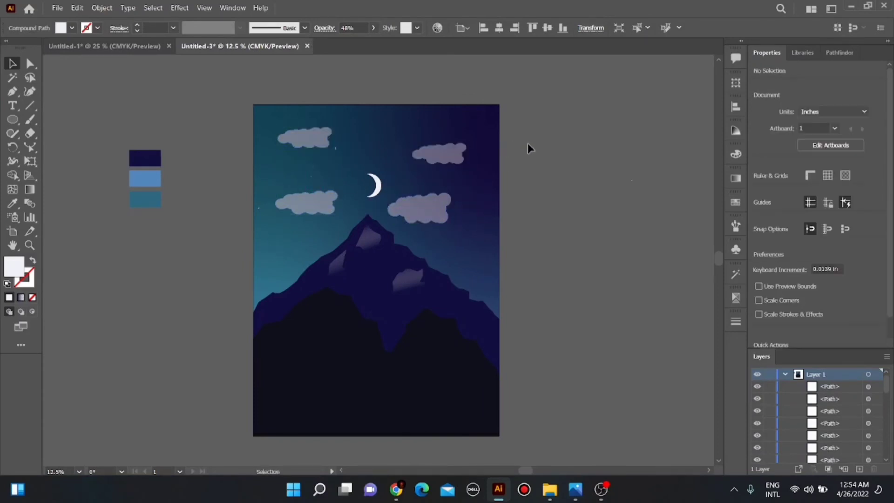
- Add a point text object to the right of the artboard and set its font size to 173 pt
{"action": "left_click", "coordinate": [12, 105]}
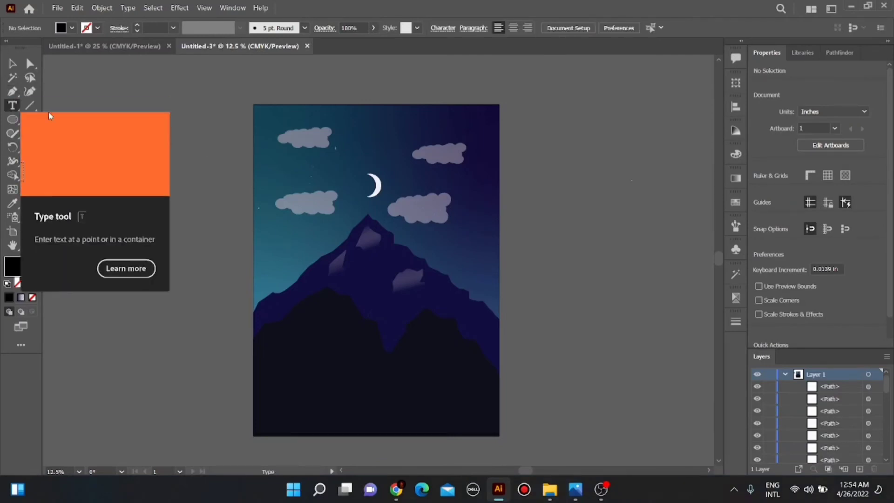
{"action": "left_click", "coordinate": [577, 173]}
{"action": "left_click", "coordinate": [13, 63]}
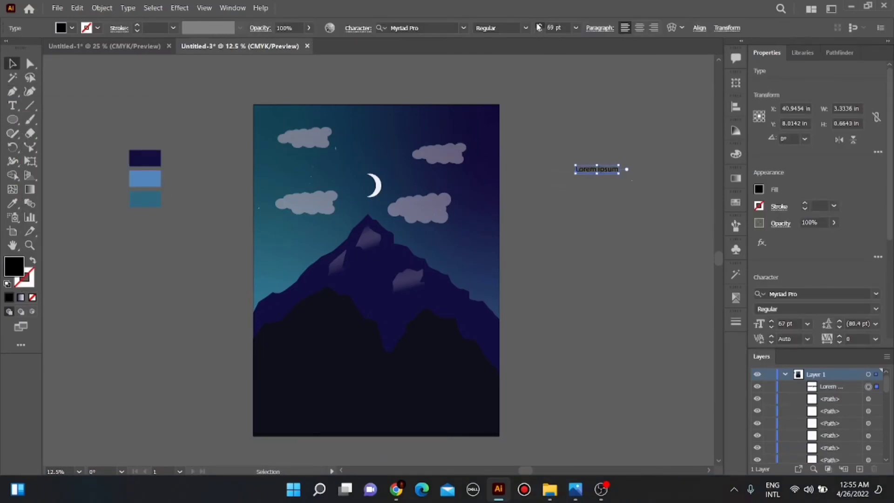
{"action": "left_click_drag", "start_coordinate": [538, 27], "coordinate": [539, 27]}
- Replace the placeholder text with "21" on two stacked lines
{"action": "key", "text": "t"}
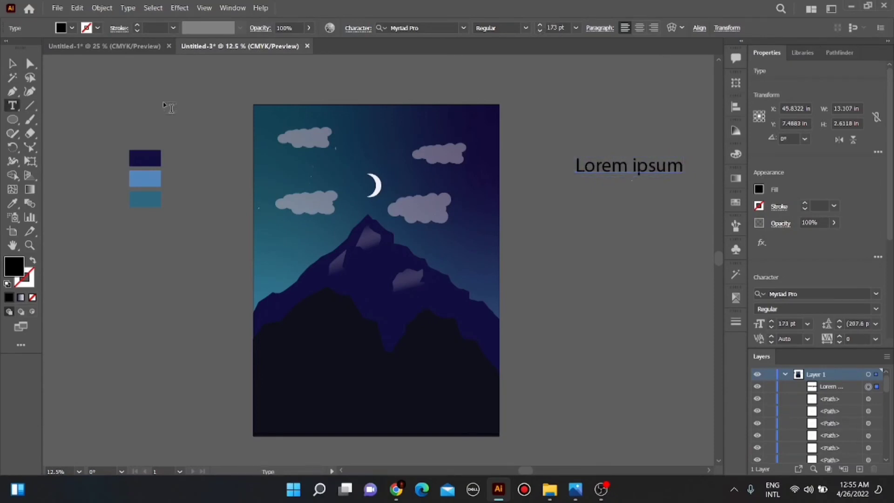
{"action": "left_click", "coordinate": [675, 166]}
{"action": "key", "text": "BackSpace"}
{"action": "key", "text": "BackSpace"}
{"action": "key", "text": "BackSpace"}
{"action": "key", "text": "BackSpace"}
{"action": "key", "text": "BackSpace"}
{"action": "key", "text": "BackSpace"}
{"action": "key", "text": "BackSpace"}
{"action": "key", "text": "BackSpace"}
{"action": "key", "text": "BackSpace"}
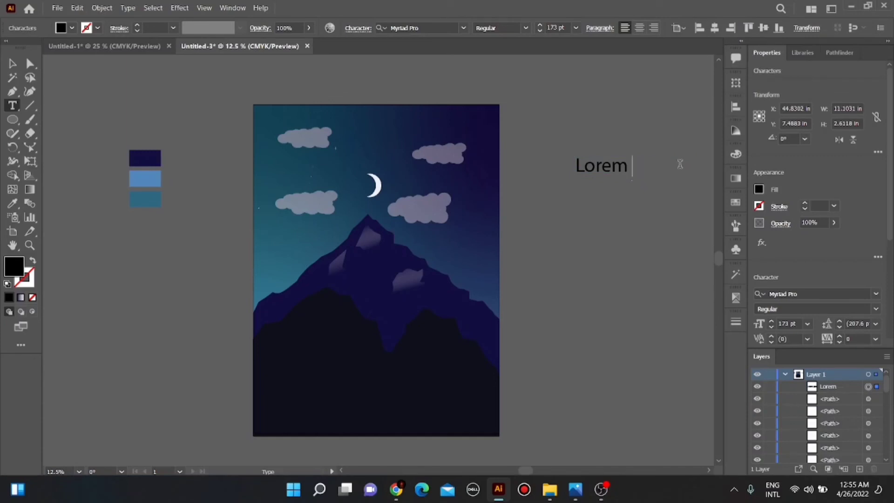
{"action": "type", "text": "21"}
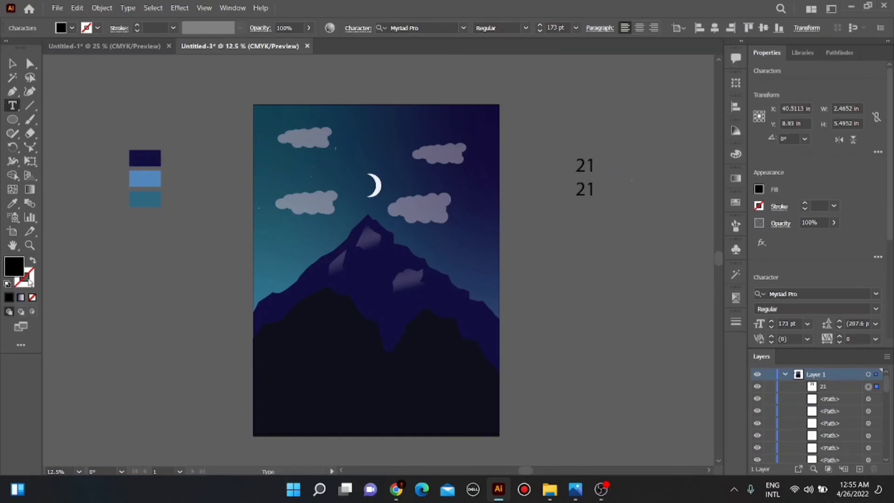
- Select the two-line "21" text and change its fill colour to white
{"action": "left_click", "coordinate": [13, 64]}
{"action": "left_click_drag", "start_coordinate": [632, 134], "coordinate": [574, 222]}
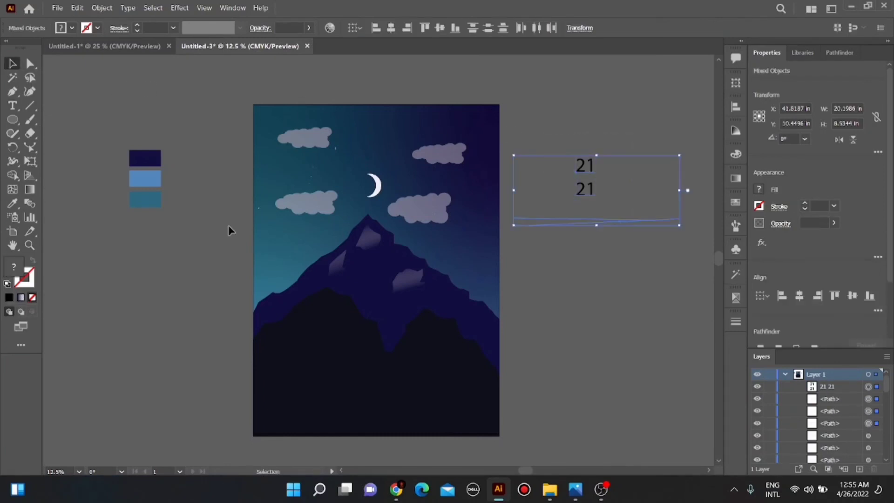
{"action": "left_click", "coordinate": [588, 190]}
{"action": "double_click", "coordinate": [13, 269]}
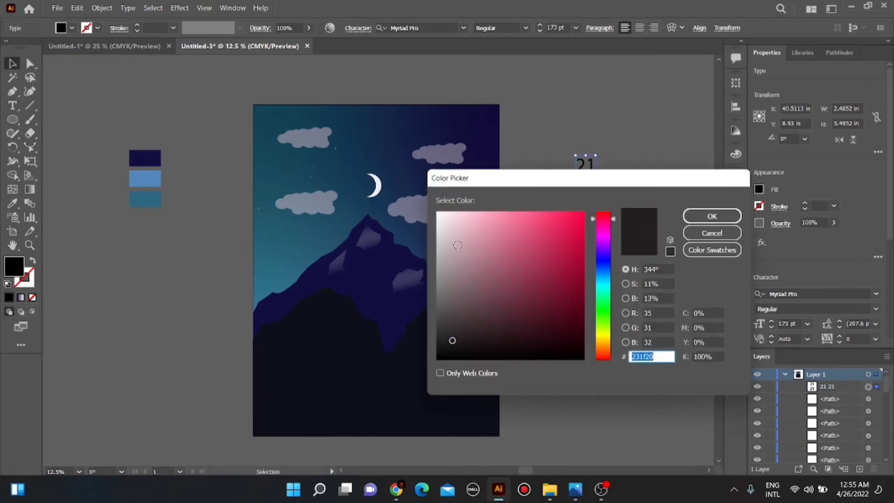
{"action": "mouse_move", "coordinate": [442, 217]}
{"action": "left_mouse_down"}
{"action": "mouse_move", "coordinate": [458, 235]}
{"action": "mouse_move", "coordinate": [436, 212]}
{"action": "left_mouse_up"}
{"action": "left_click", "coordinate": [711, 216]}
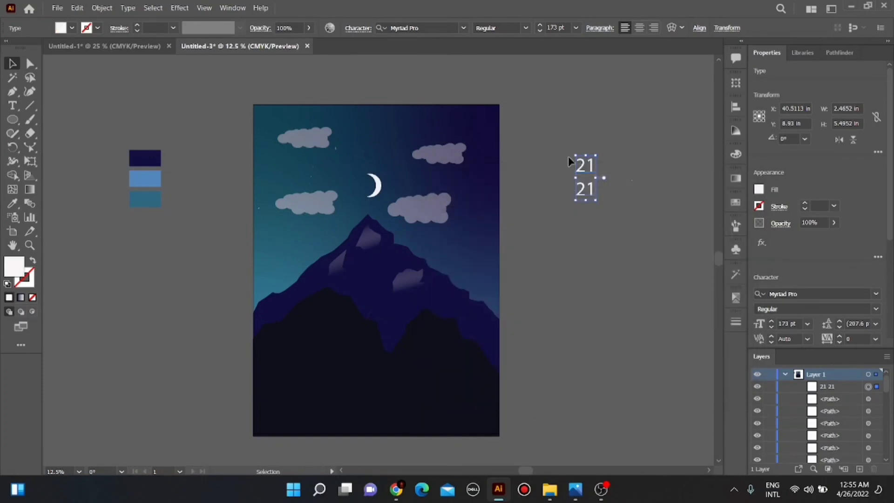
- Give the "21" text a white 0.5 pt stroke and move it into the sky above the moon
{"action": "left_click", "coordinate": [805, 204]}
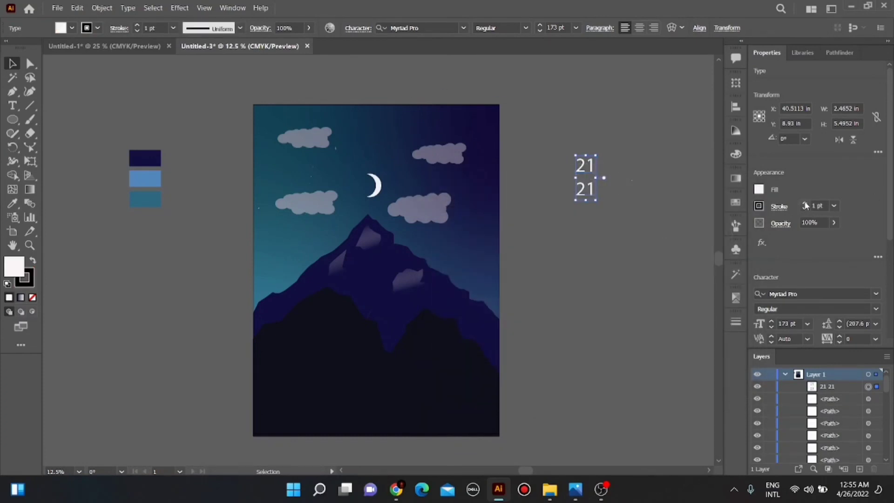
{"action": "left_click", "coordinate": [805, 209]}
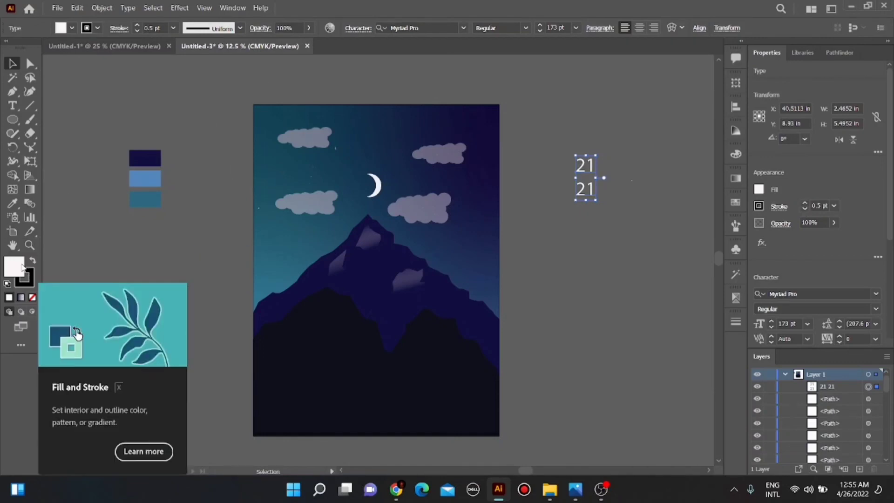
{"action": "left_click_drag", "start_coordinate": [13, 271], "coordinate": [33, 285]}
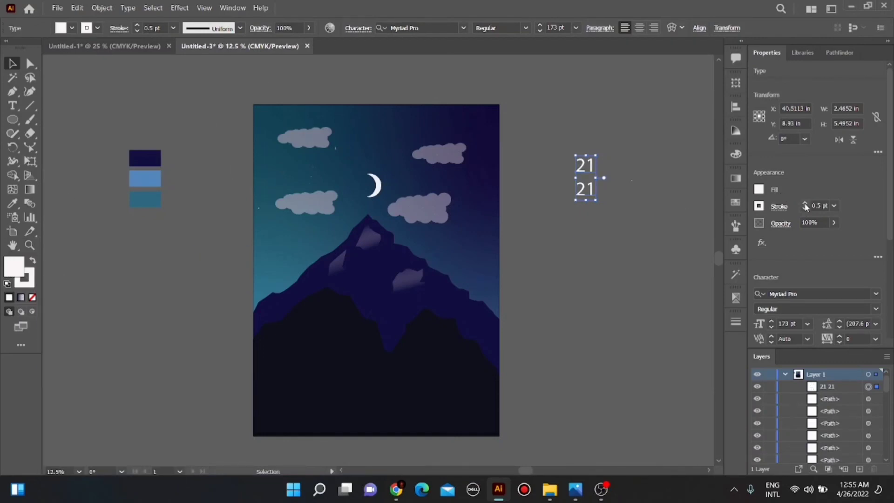
{"action": "left_click_drag", "start_coordinate": [583, 195], "coordinate": [370, 154]}
- Apply an Outer Glow effect in Screen mode to the crescent moon
{"action": "left_click", "coordinate": [374, 186]}
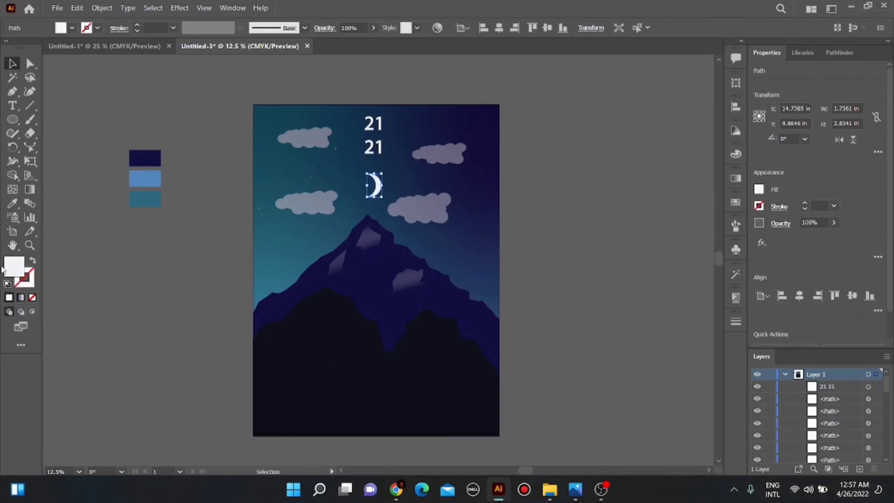
{"action": "left_click", "coordinate": [179, 8]}
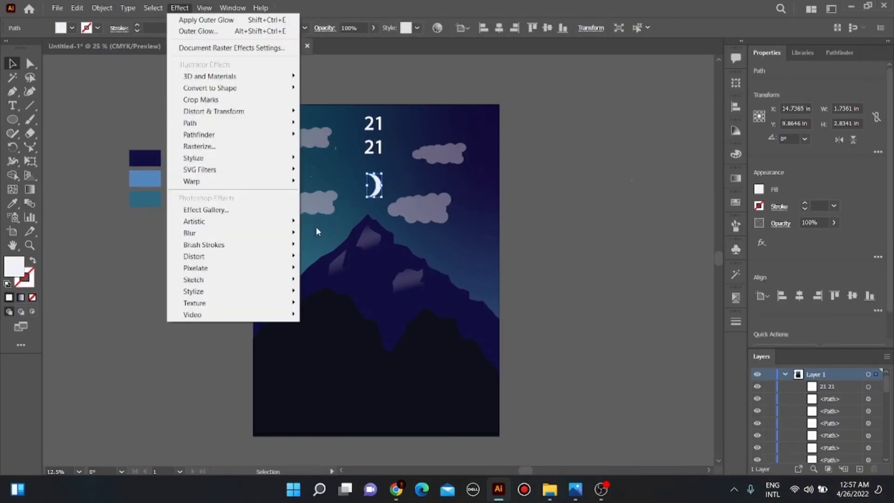
{"action": "mouse_move", "coordinate": [209, 162]}
{"action": "left_click", "coordinate": [346, 194]}
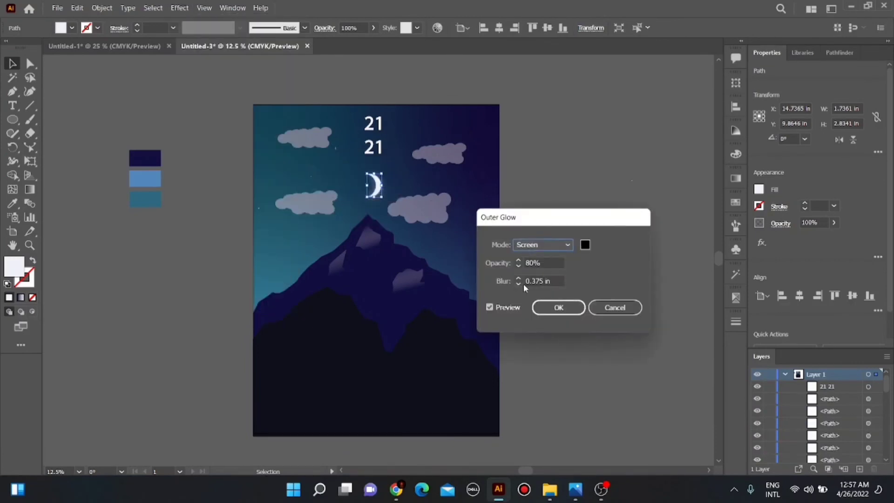